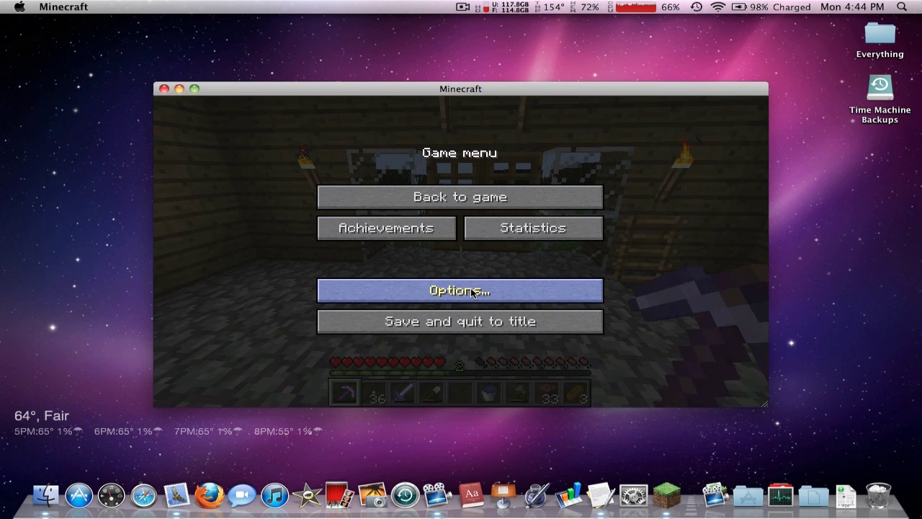
# Open the video settings, cycle the render distance through its options back to Far, and return to the game menu
pyautogui.click(472, 291)
pyautogui.click(499, 301)
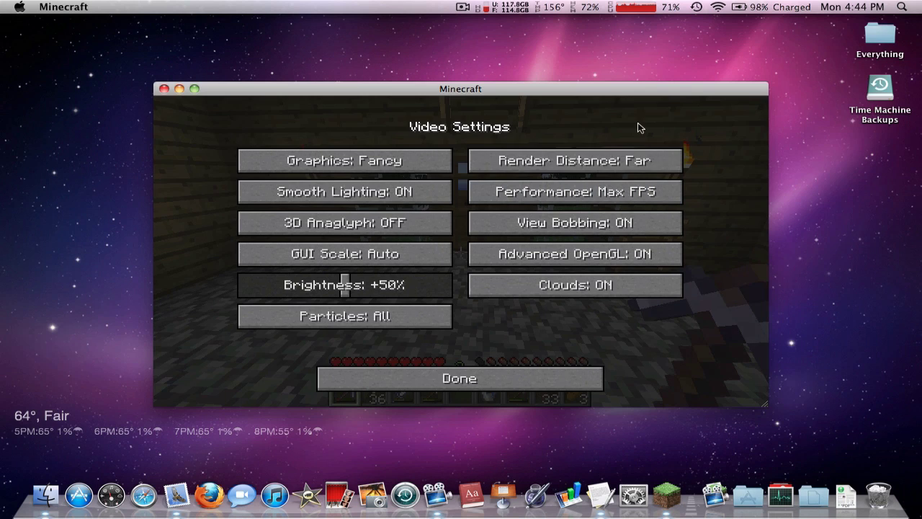
pyautogui.click(635, 159)
pyautogui.click(635, 159)
pyautogui.click(636, 159)
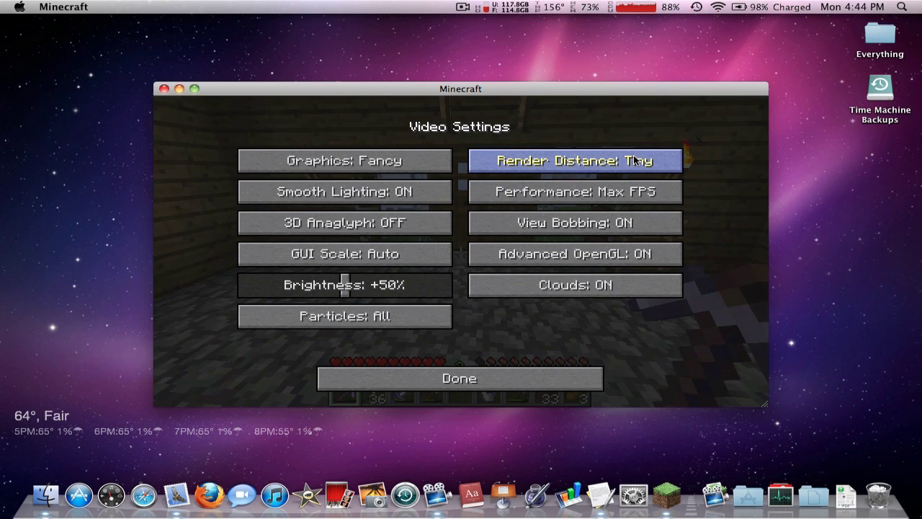
pyautogui.click(636, 160)
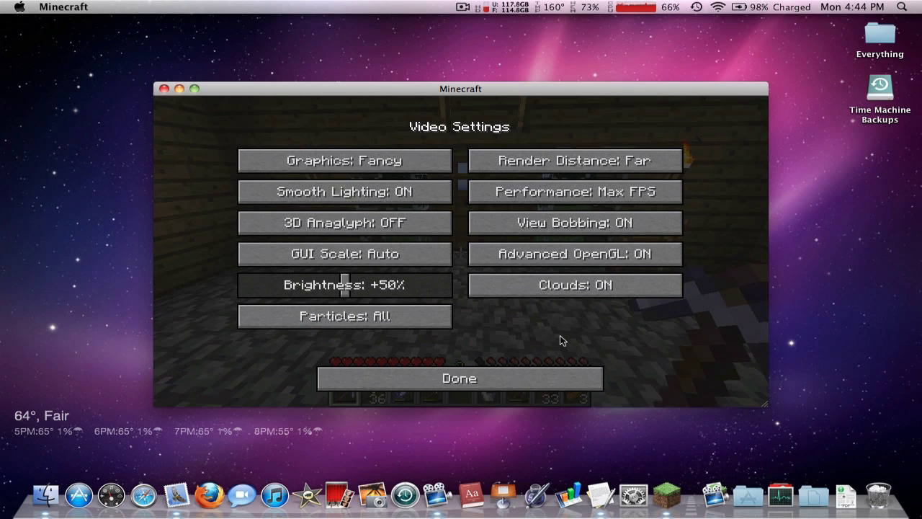
pyautogui.click(470, 388)
pyautogui.click(470, 386)
# Save and quit the world to the title screen and close the Minecraft window
pyautogui.click(472, 327)
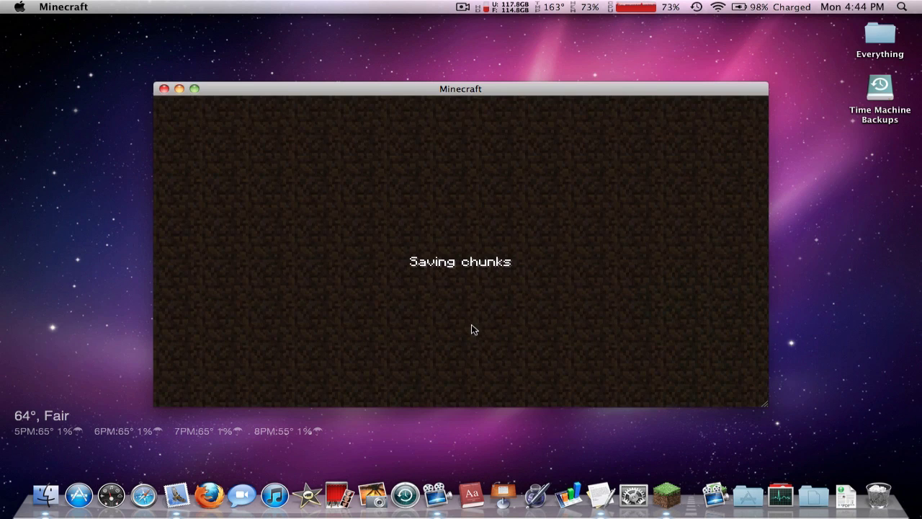
pyautogui.click(164, 88)
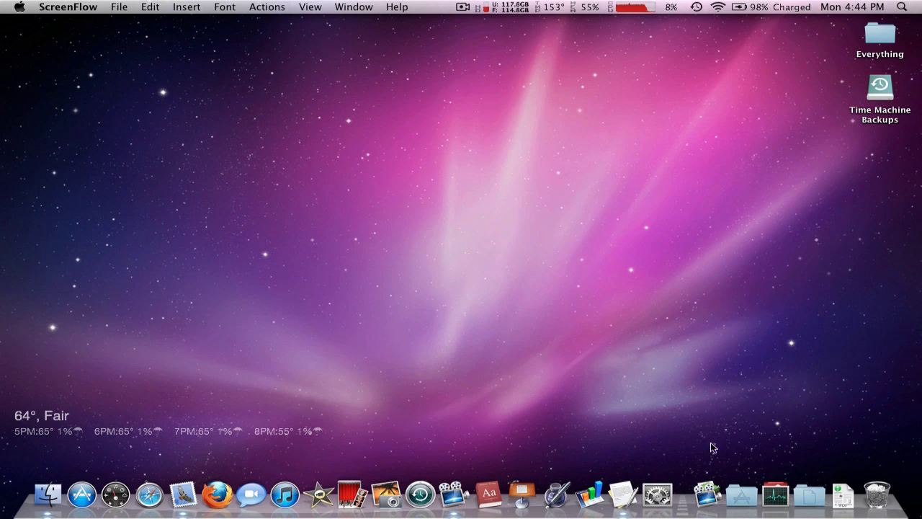
# Open the Applications folder in a Finder window
pyautogui.click(739, 490)
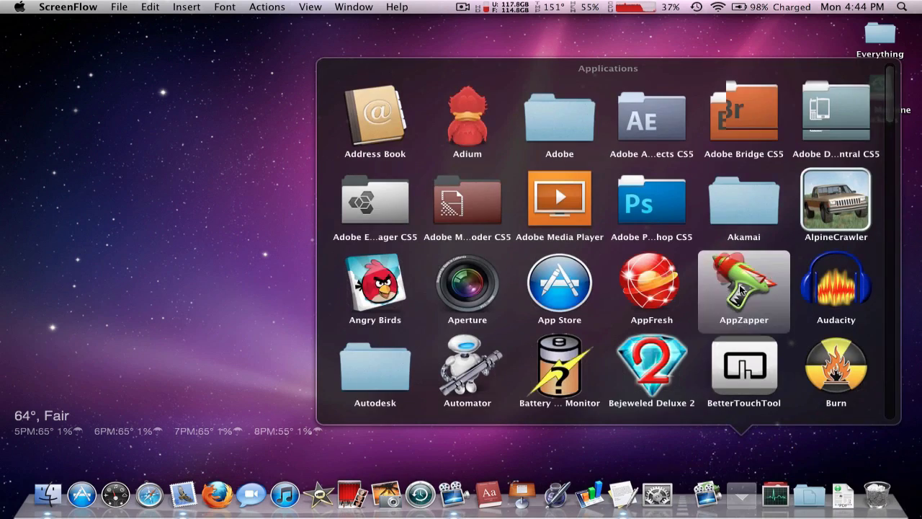
pyautogui.scroll(-10, 741, 310)
pyautogui.scroll(-2, 740, 288)
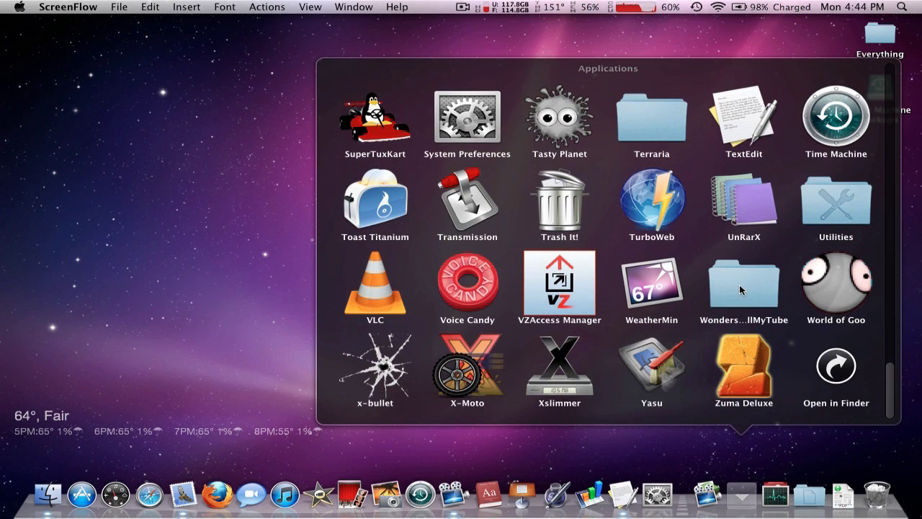
pyautogui.click(822, 366)
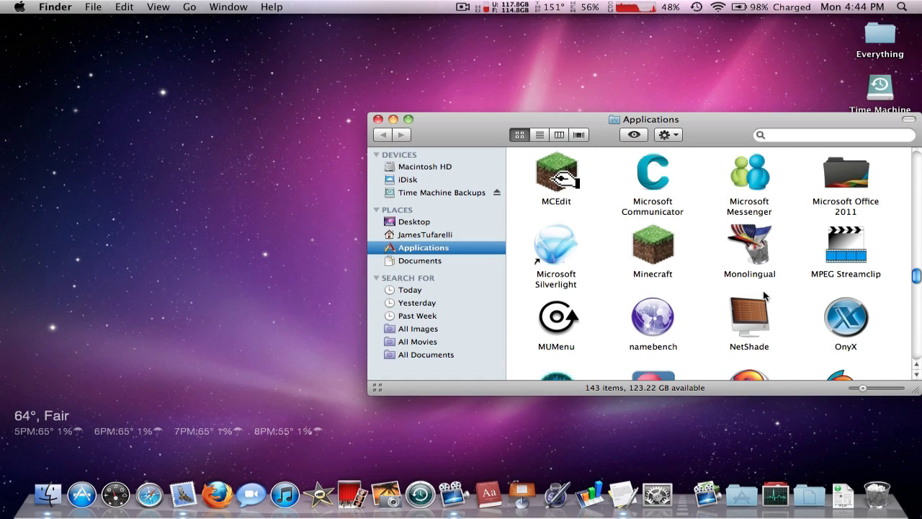
# Copy the Minecraft application and paste the copy onto the desktop
pyautogui.scroll(5, 651, 272)
pyautogui.scroll(-5, 649, 238)
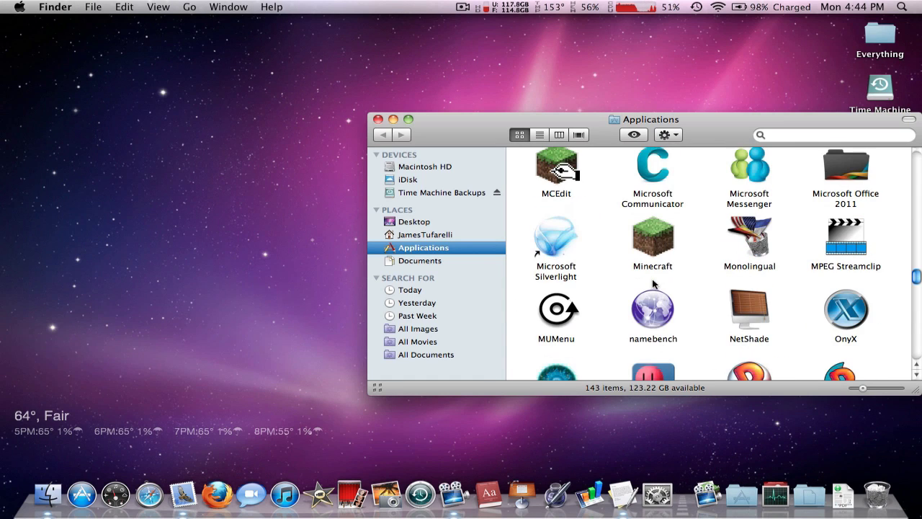
pyautogui.click(651, 240)
pyautogui.scroll(1, 652, 240)
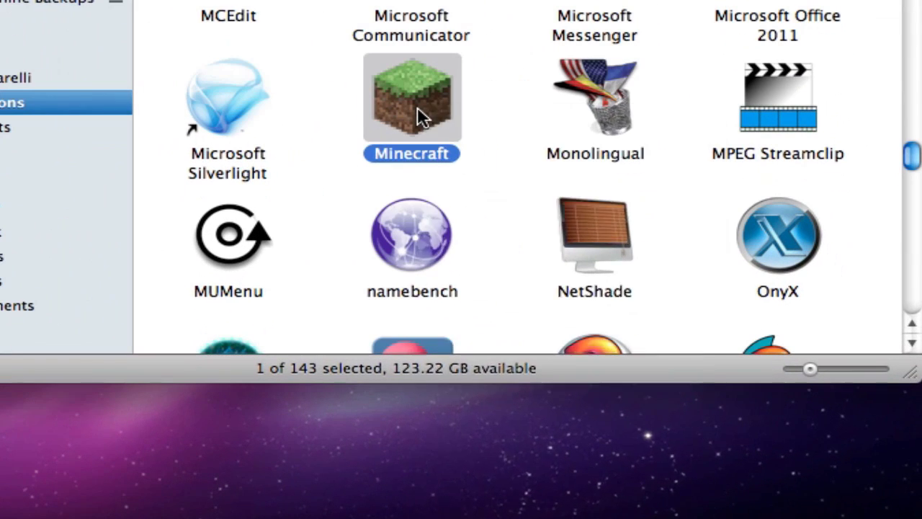
pyautogui.rightClick(656, 251)
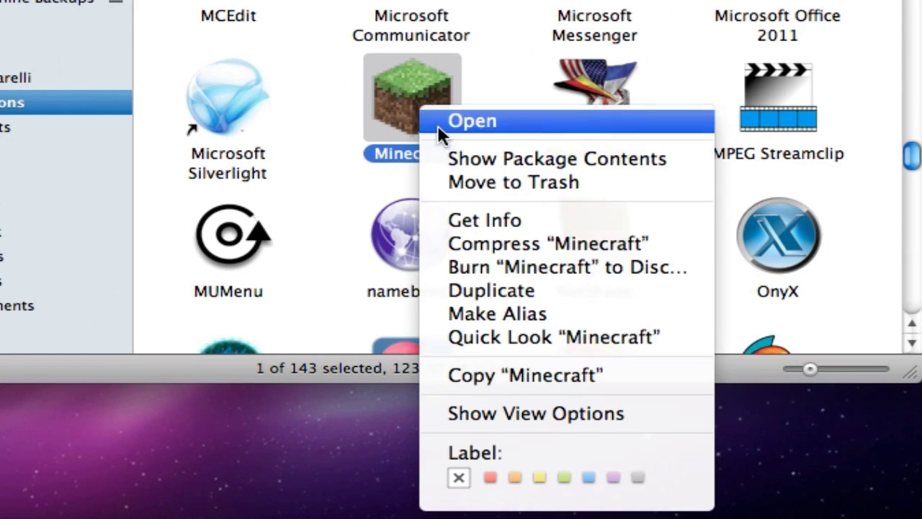
pyautogui.click(472, 371)
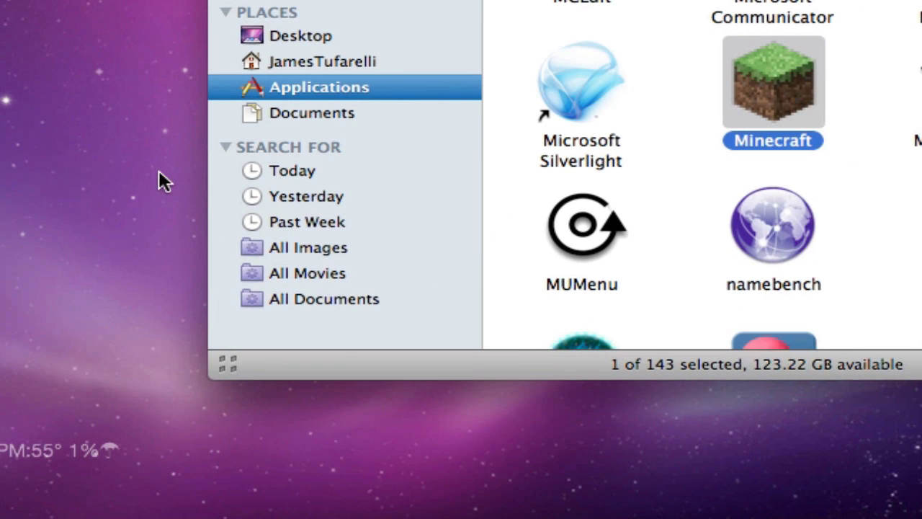
pyautogui.rightClick(159, 171)
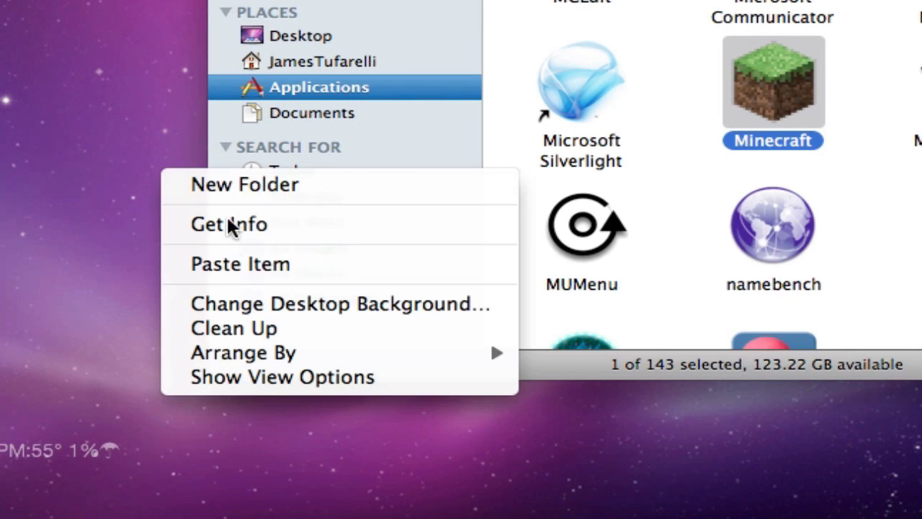
pyautogui.click(238, 264)
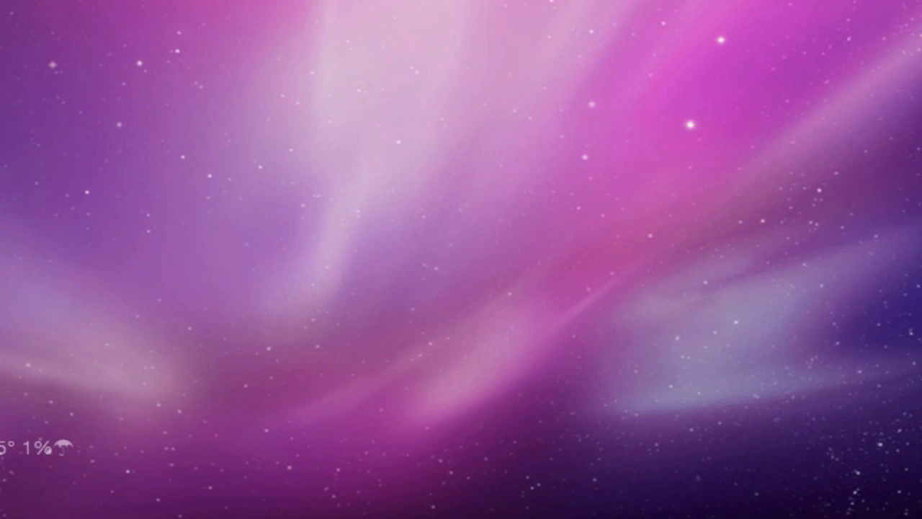
# Move the Minecraft copy to the middle of the desktop and open the Contents folder inside its package
pyautogui.moveTo(921, 115); pyautogui.dragTo(456, 31)
pyautogui.click(561, 50)
pyautogui.rightClick(455, 34)
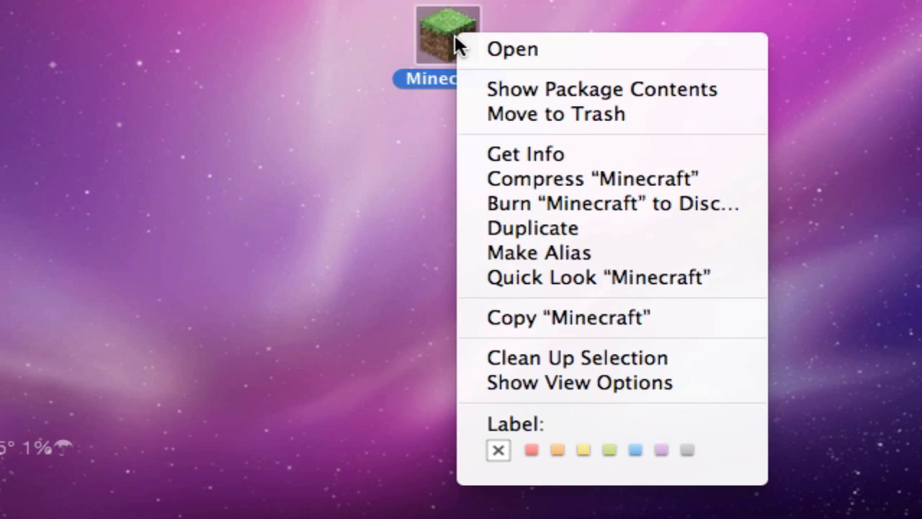
pyautogui.click(527, 92)
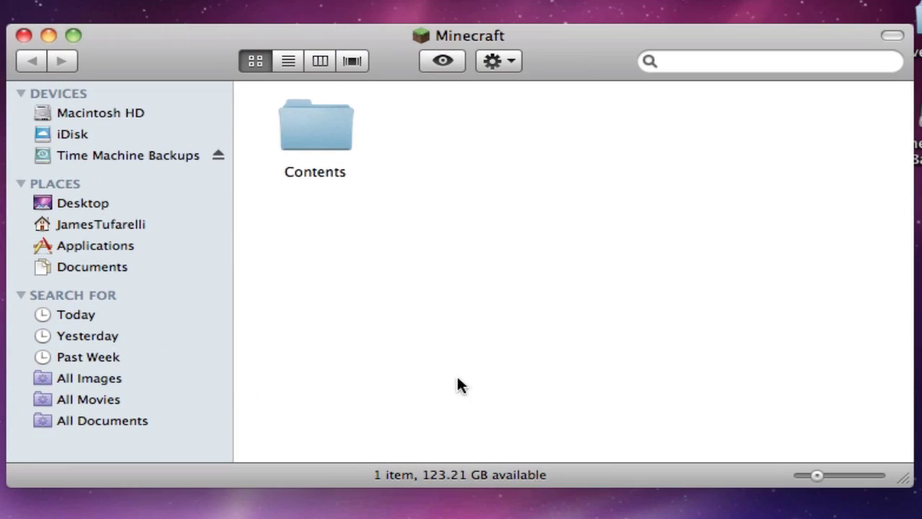
pyautogui.doubleClick(302, 134)
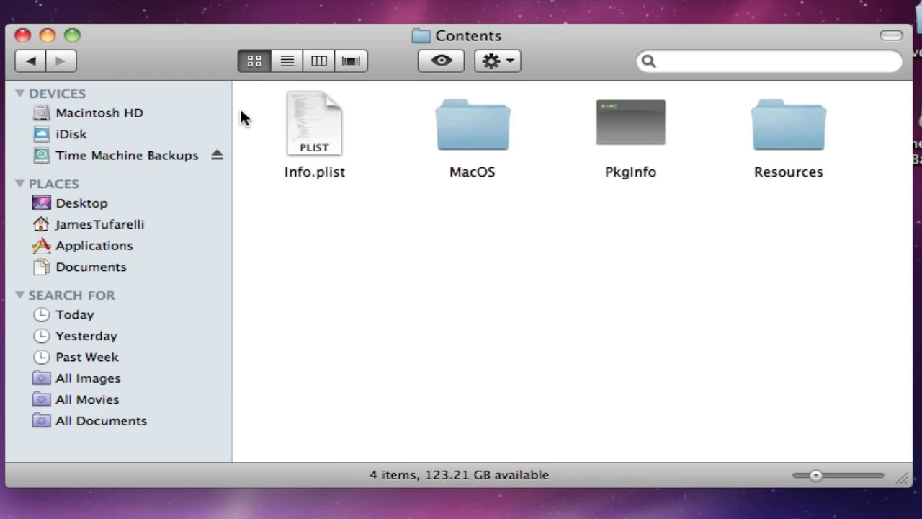
# Open Info.plist with TextEdit, found by searching the application chooser for "text edit", and move the document window aside
pyautogui.click(324, 112)
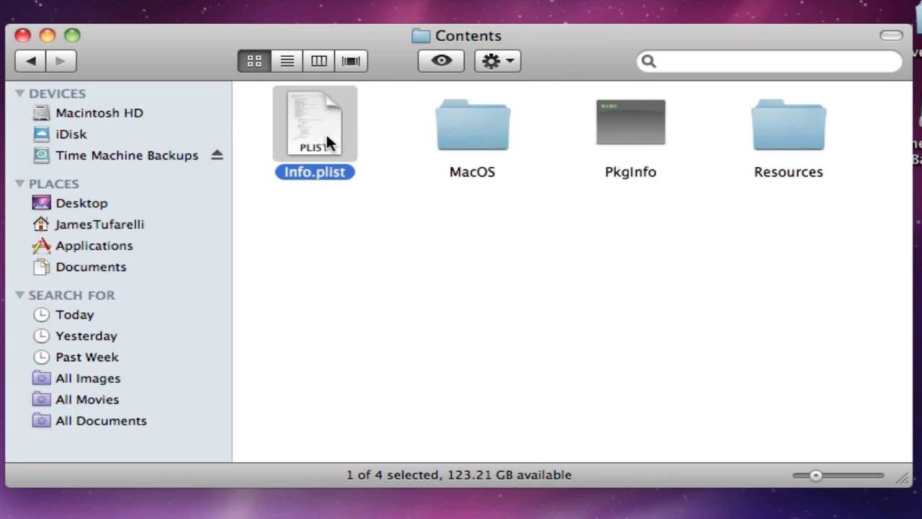
pyautogui.rightClick(326, 132)
pyautogui.moveTo(371, 165)
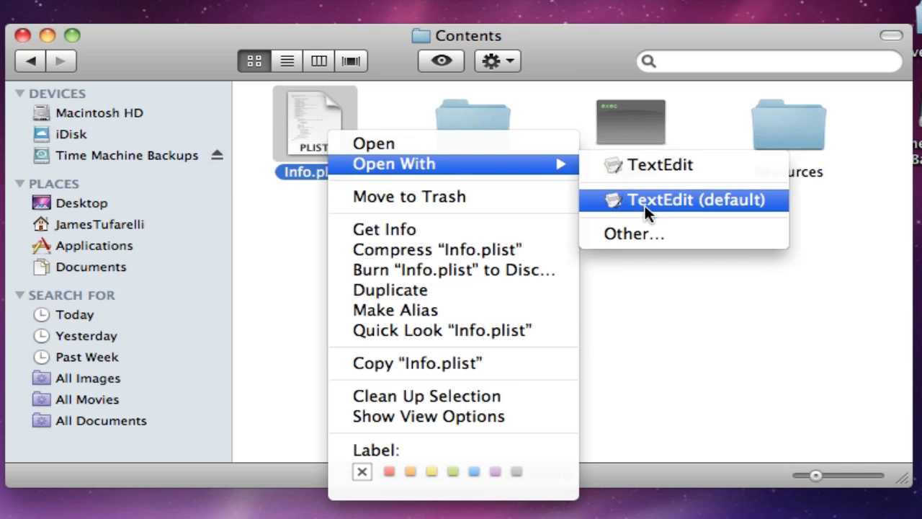
pyautogui.click(661, 235)
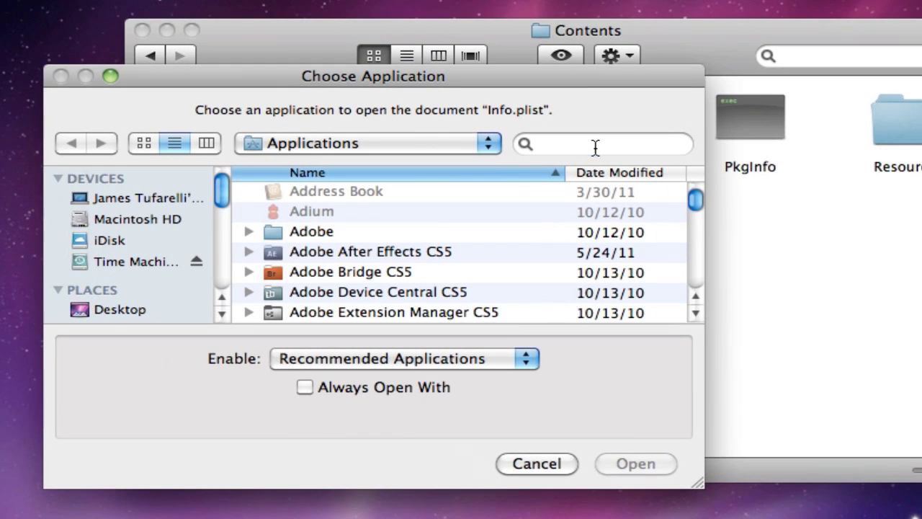
pyautogui.click(595, 147)
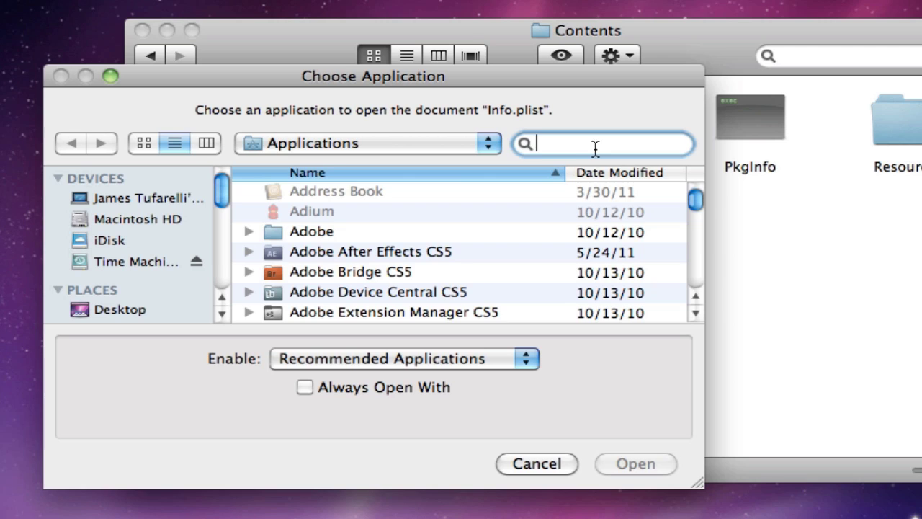
pyautogui.write('text edit')
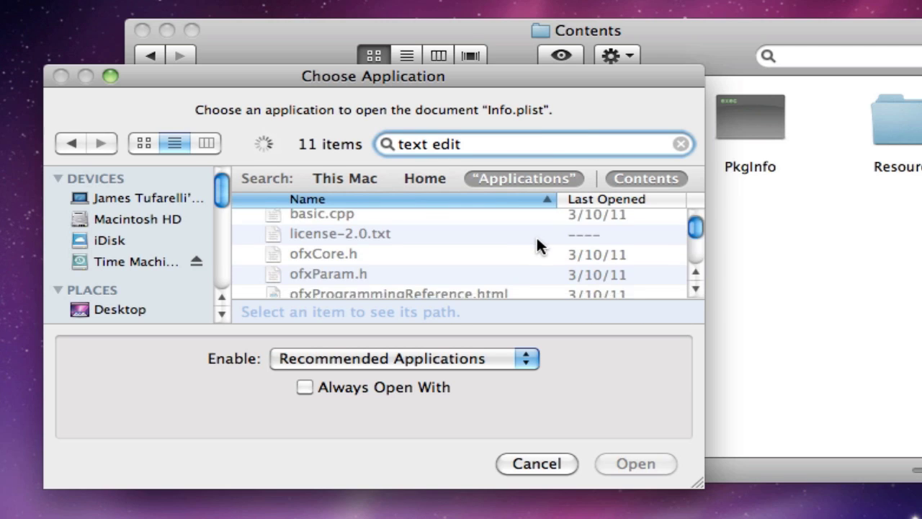
pyautogui.scroll(-10, 536, 237)
pyautogui.click(439, 287)
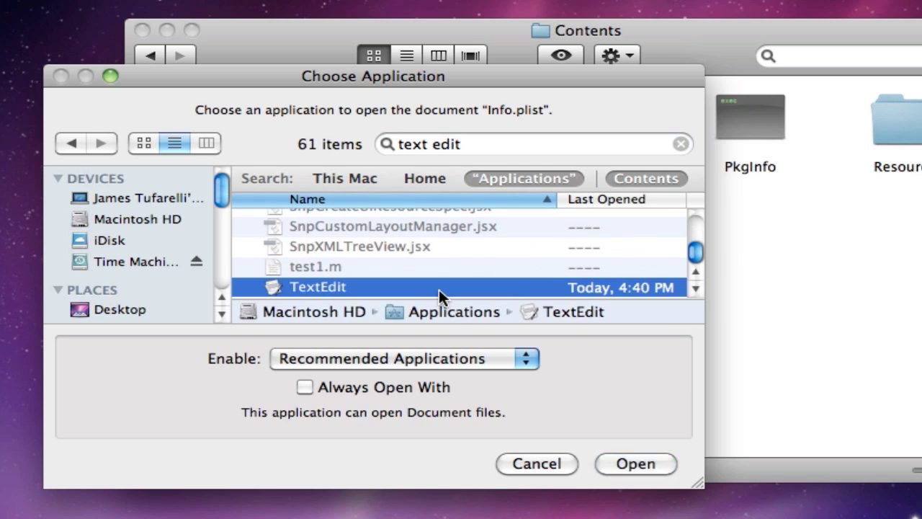
pyautogui.click(619, 462)
pyautogui.moveTo(166, 44); pyautogui.dragTo(715, 44)
# Locate the memory settings line below the VMOptions key near the end of Info.plist
pyautogui.scroll(-5, 698, 258)
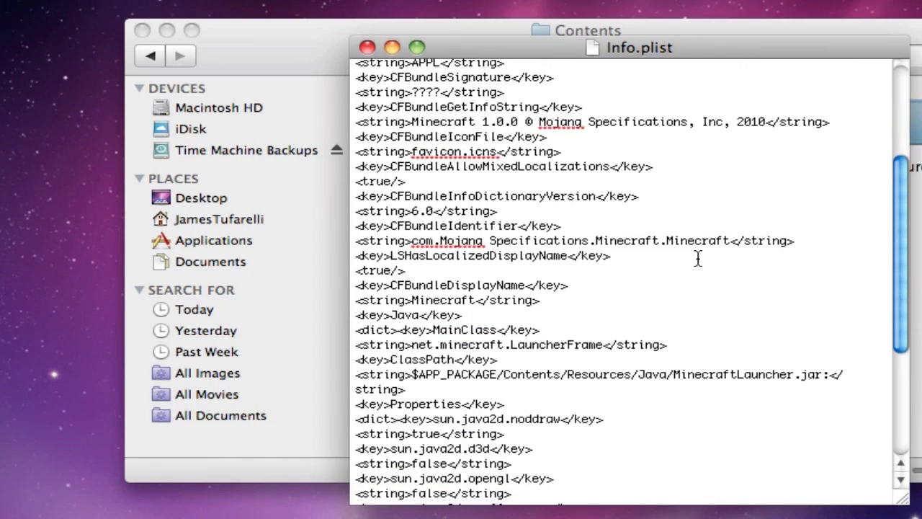
pyautogui.scroll(-5, 697, 258)
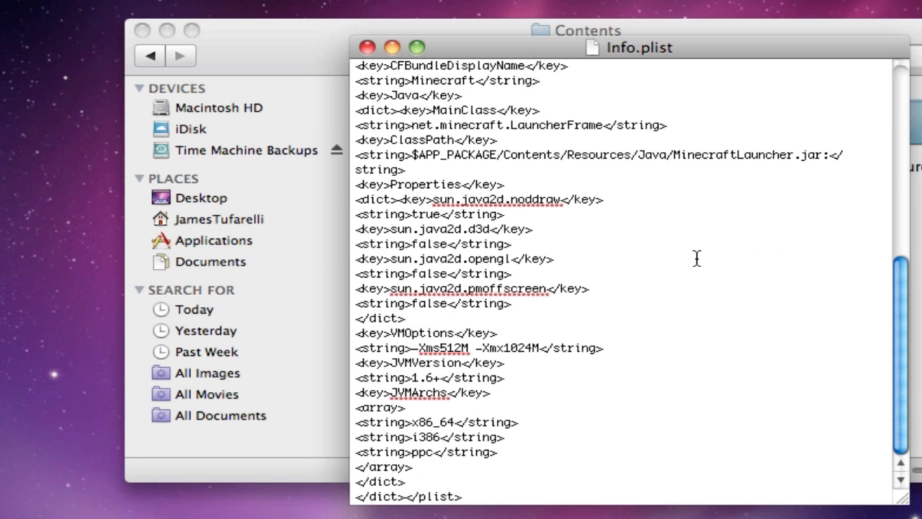
pyautogui.scroll(5, 605, 358)
pyautogui.scroll(-5, 603, 360)
pyautogui.moveTo(612, 352); pyautogui.dragTo(354, 353)
pyautogui.click(538, 377)
pyautogui.click(569, 408)
# Enlarge the Info.plist text, widen the document window and reposition it with the VMOptions lines in view
pyautogui.press('super+plus')
pyautogui.press('super+plus')
pyautogui.press('super+plus')
pyautogui.press('super+plus')
pyautogui.press('super+plus')
pyautogui.press('super+plus')
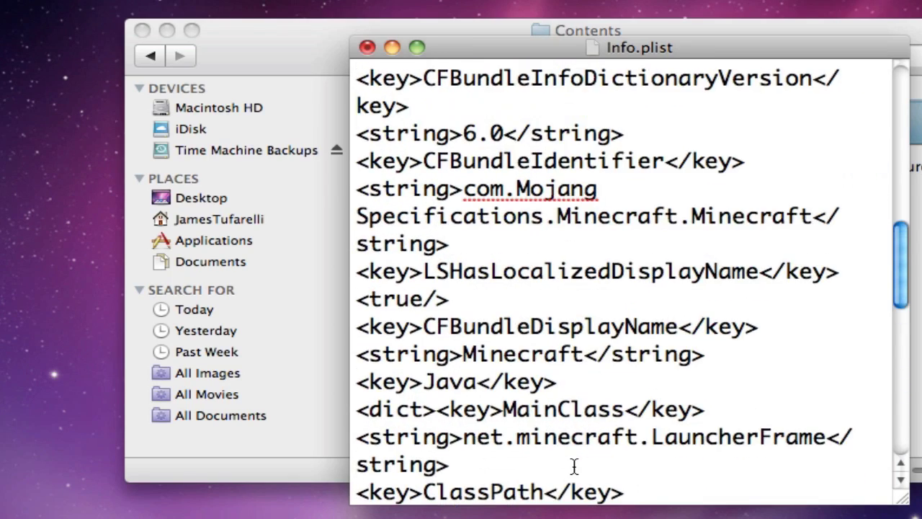
pyautogui.scroll(-10, 574, 466)
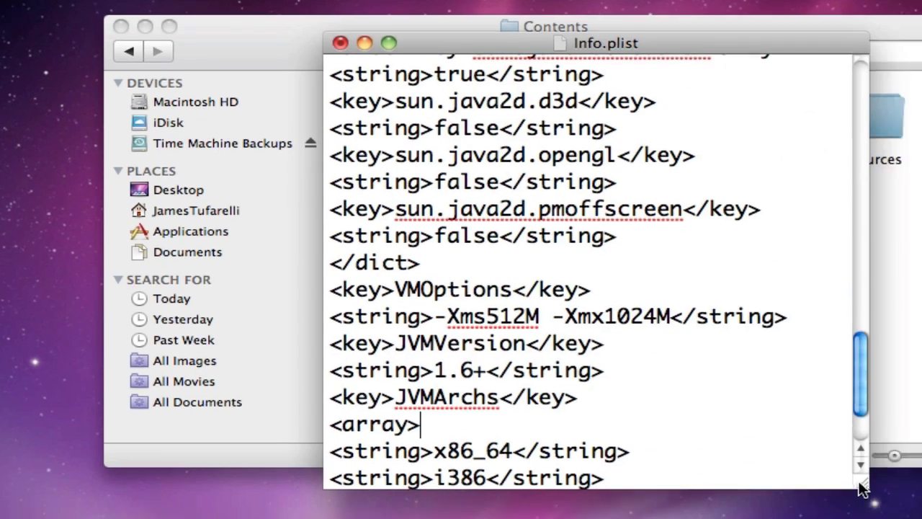
pyautogui.moveTo(862, 488); pyautogui.dragTo(900, 497)
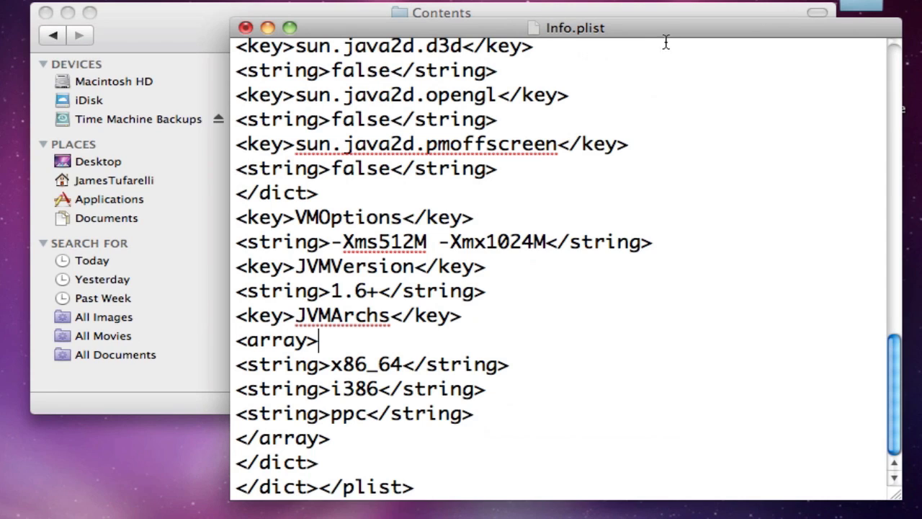
pyautogui.moveTo(665, 42); pyautogui.dragTo(408, 35)
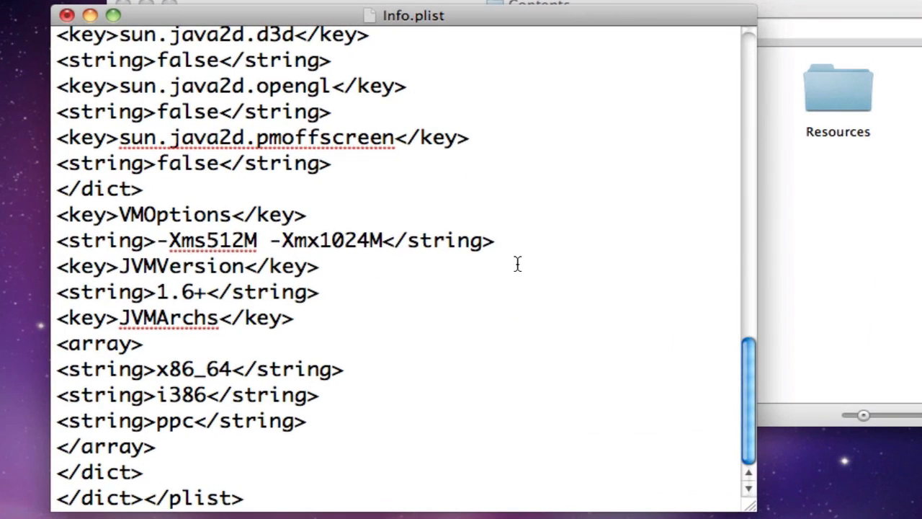
# Examine the Xms and Xmx memory values in the VMOptions string of Info.plist, highlighting each number
pyautogui.doubleClick(315, 243)
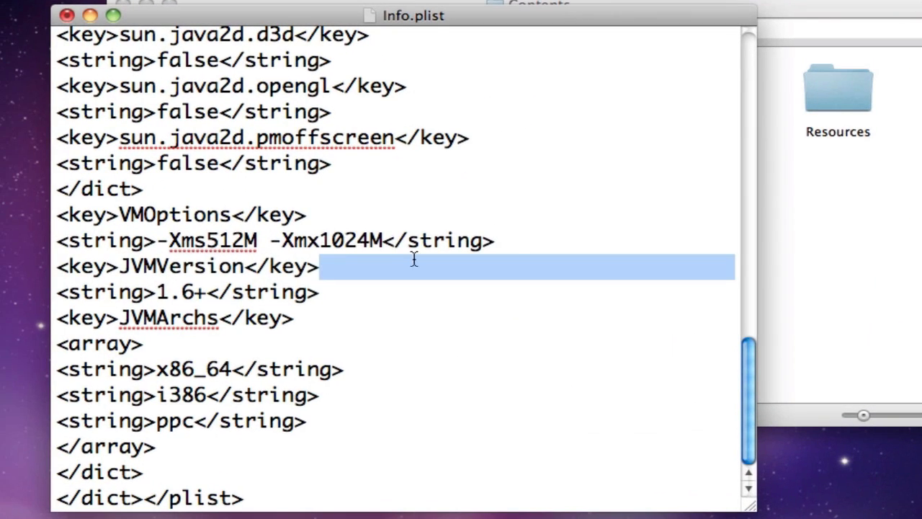
pyautogui.moveTo(414, 259); pyautogui.dragTo(268, 245)
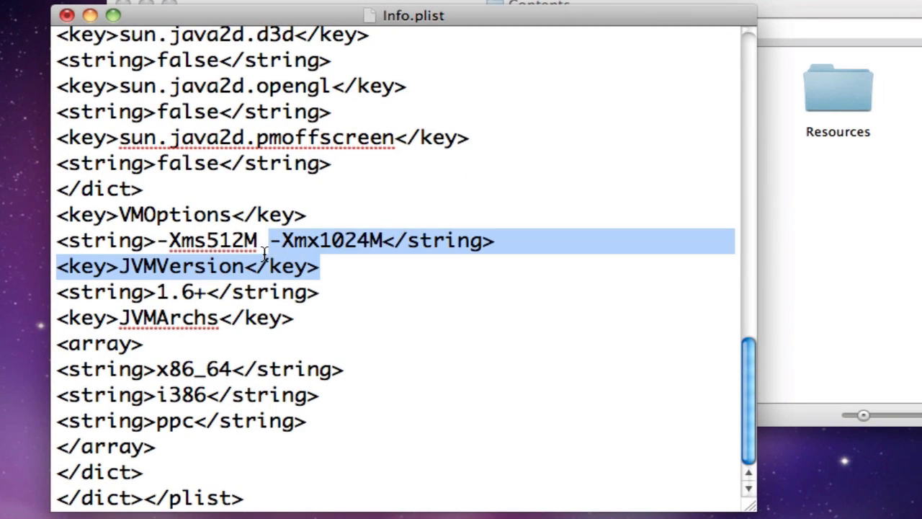
pyautogui.click(401, 286)
pyautogui.scroll(15, 401, 286)
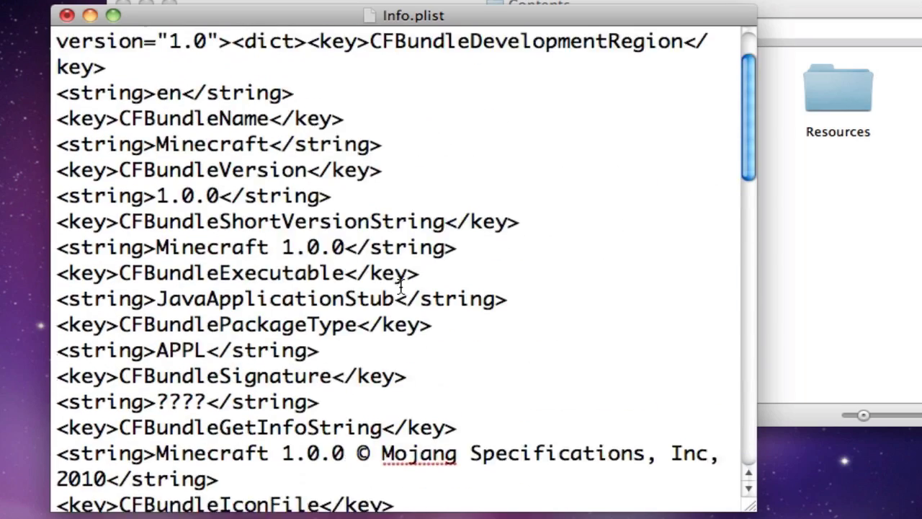
pyautogui.scroll(-3, 401, 287)
pyautogui.scroll(-9, 401, 287)
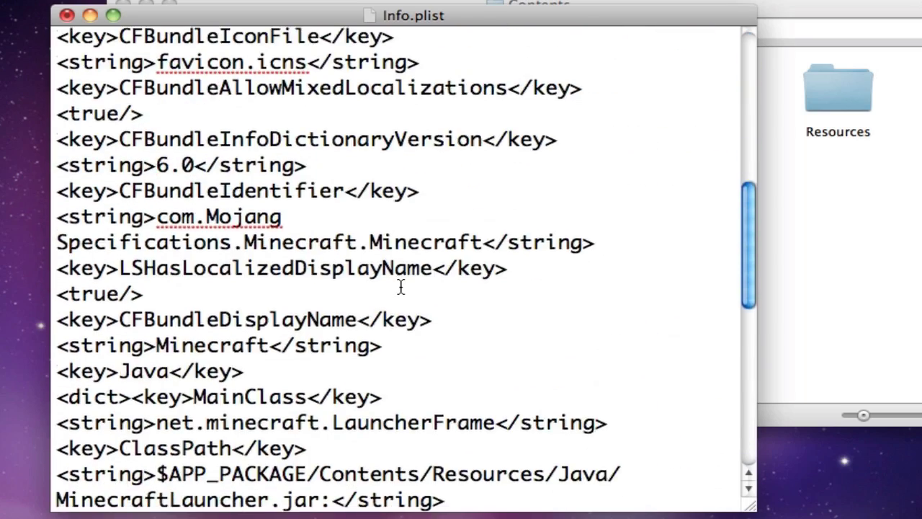
pyautogui.scroll(-3, 402, 286)
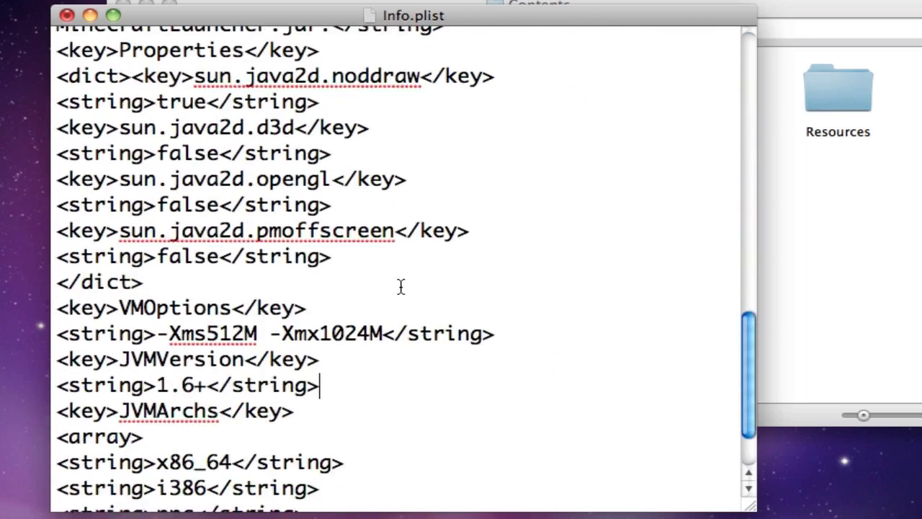
pyautogui.moveTo(247, 336); pyautogui.dragTo(207, 336)
pyautogui.moveTo(370, 335); pyautogui.dragTo(324, 331)
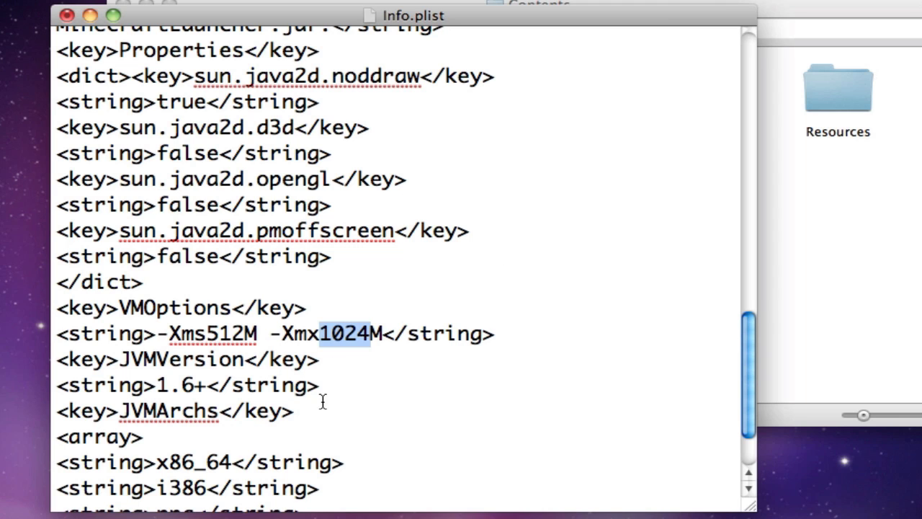
# Compare the Xms and Xmx amounts in the VMOptions string by highlighting each number in turn
pyautogui.scroll(-1, 343, 418)
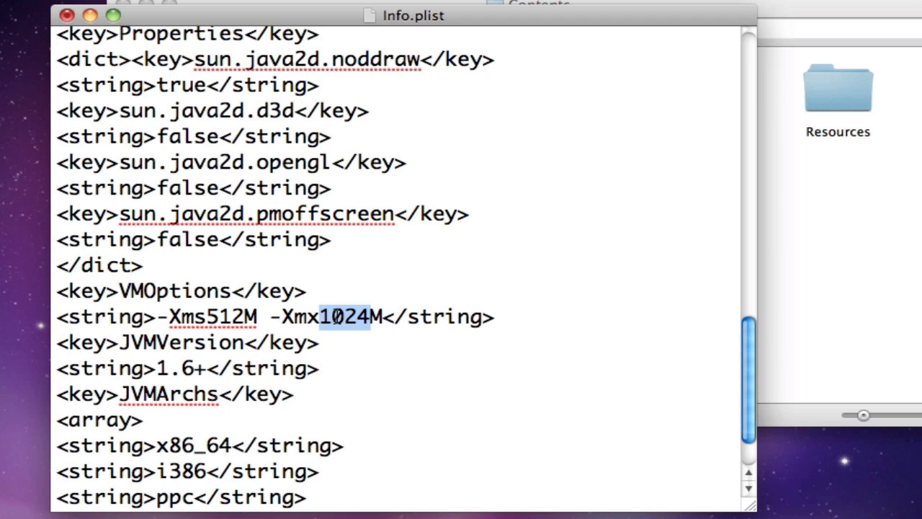
pyautogui.moveTo(206, 317); pyautogui.dragTo(247, 324)
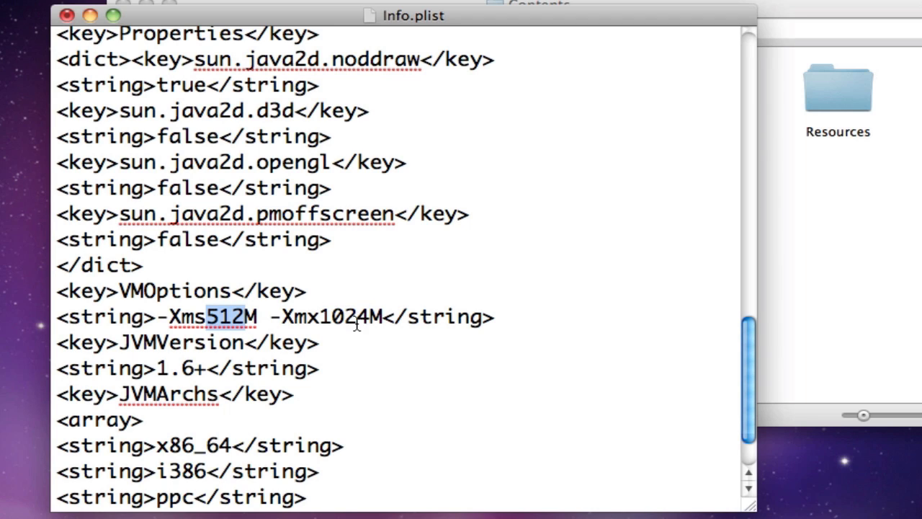
pyautogui.moveTo(372, 316); pyautogui.dragTo(326, 317)
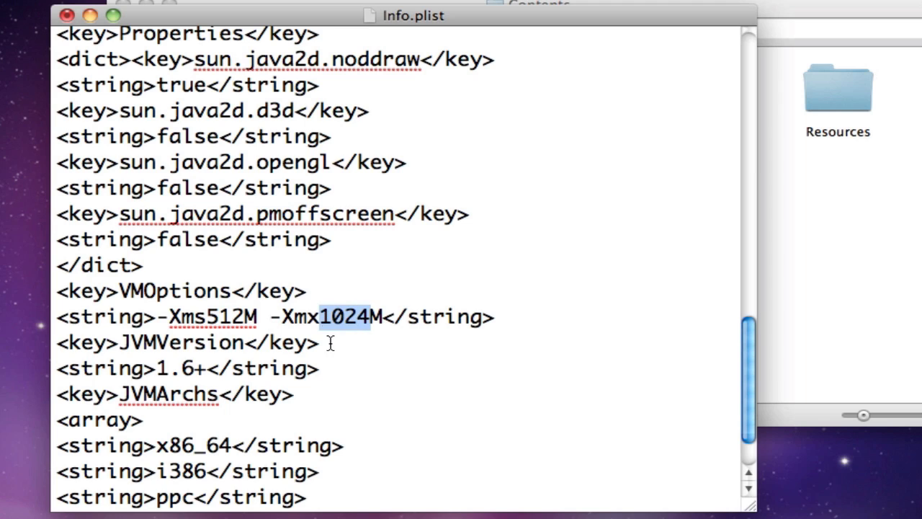
pyautogui.click(352, 368)
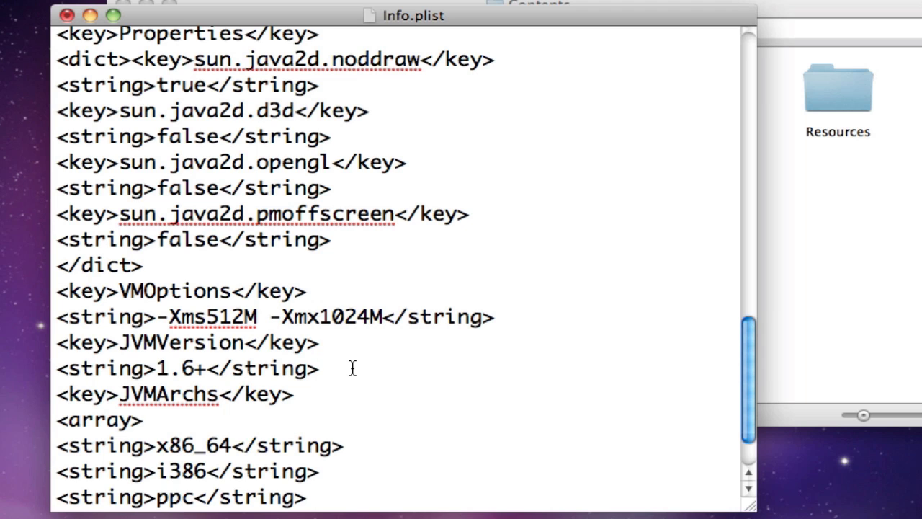
# Review the block of Info.plist from the VMOptions string down to the closing array tag
pyautogui.scroll(-2, 339, 479)
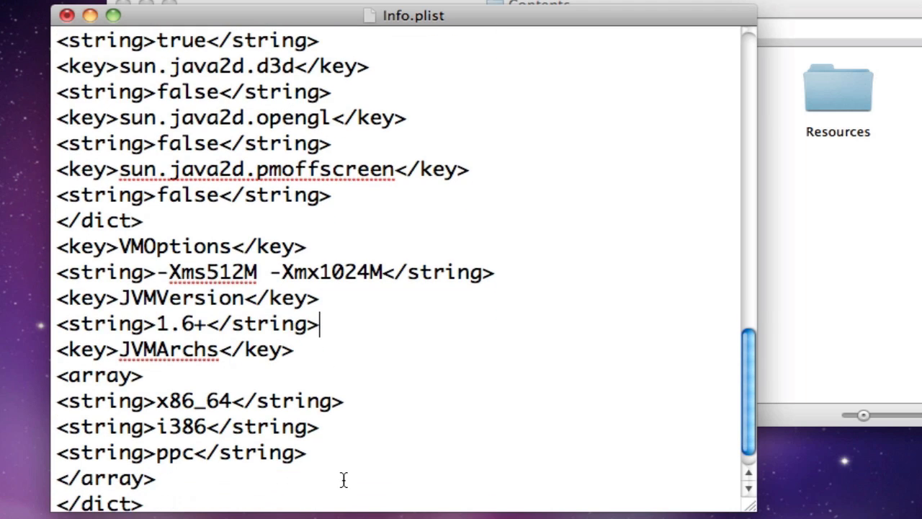
pyautogui.moveTo(173, 486); pyautogui.dragTo(57, 274)
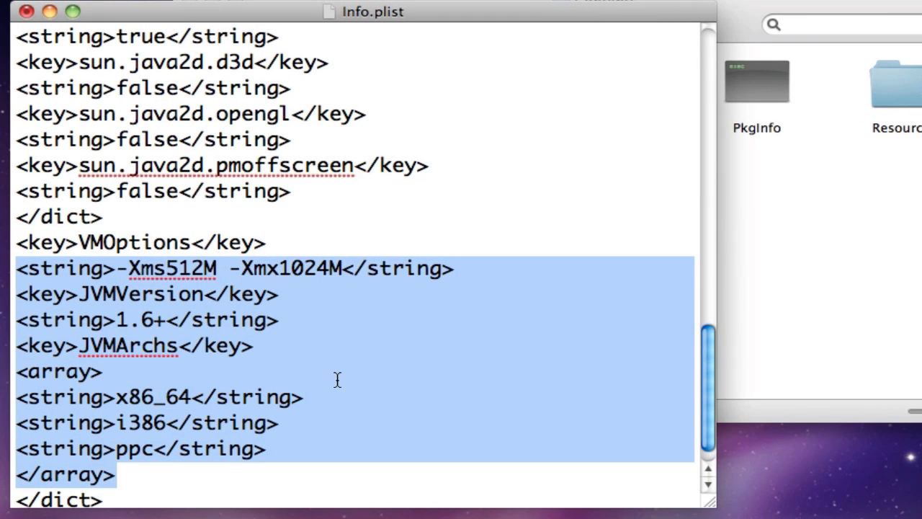
pyautogui.scroll(-1, 337, 379)
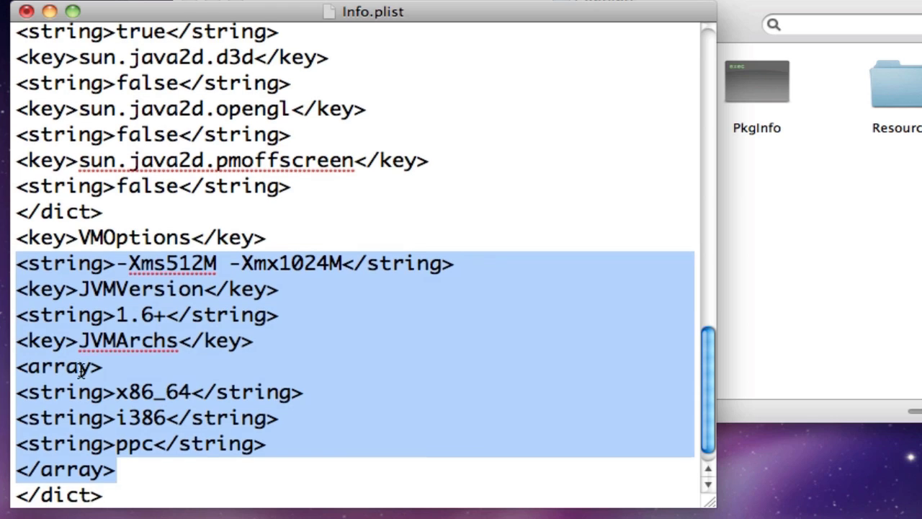
pyautogui.scroll(-1, 81, 369)
pyautogui.click(265, 416)
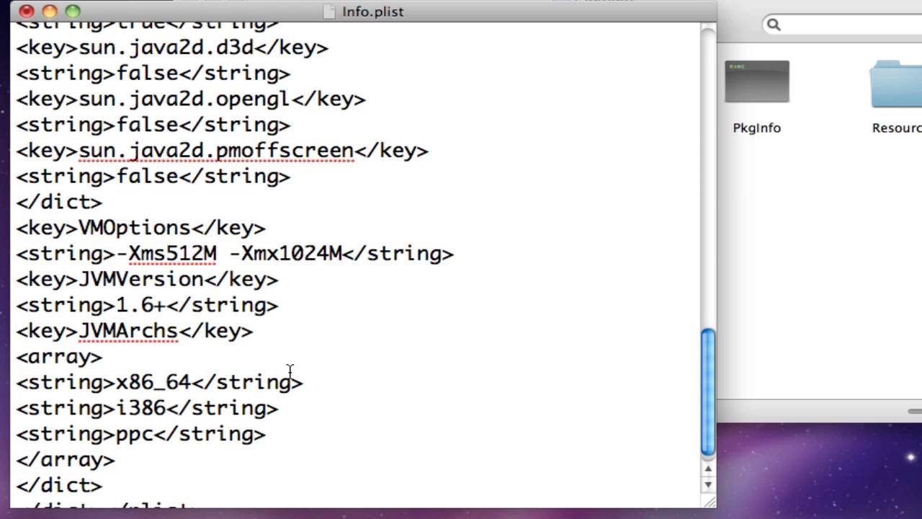
# Examine the x86_64 architecture line and the JVMVersion value by highlighting them
pyautogui.moveTo(304, 381); pyautogui.dragTo(16, 379)
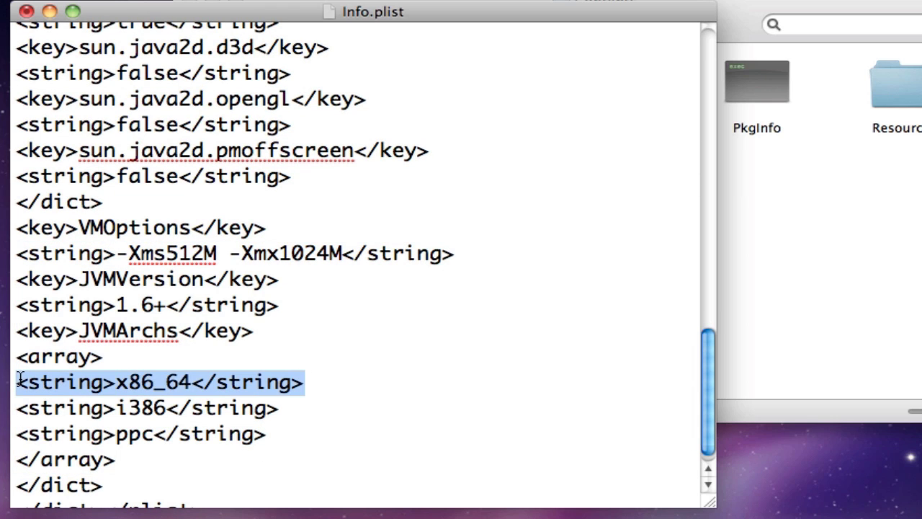
pyautogui.moveTo(153, 306); pyautogui.dragTo(141, 306)
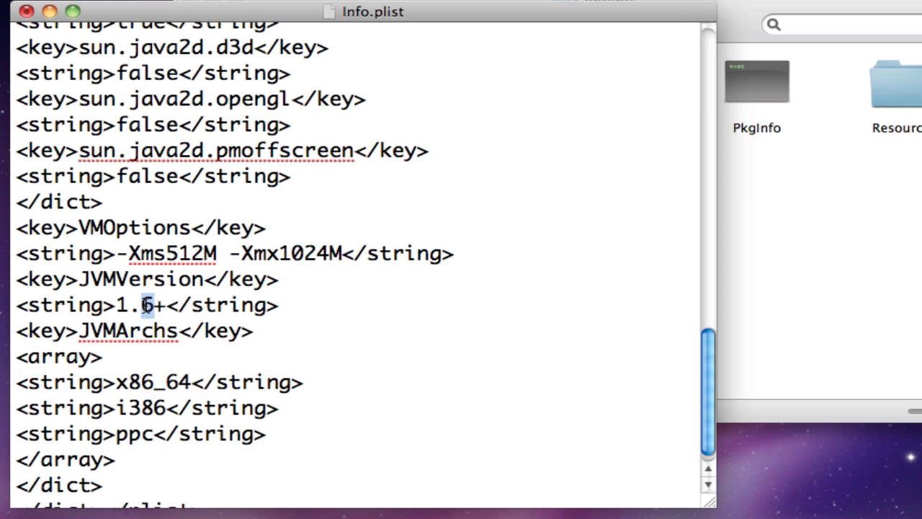
pyautogui.moveTo(312, 382); pyautogui.dragTo(16, 382)
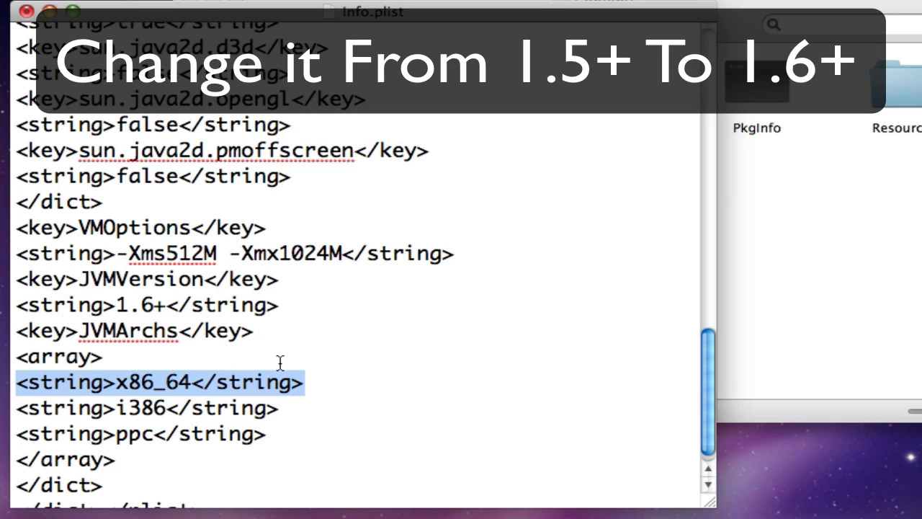
# Try adding an extra "<string>x86_64" line directly below the opening array tag under JVMArchs, and delete it again
pyautogui.click(115, 356)
pyautogui.press('Return')
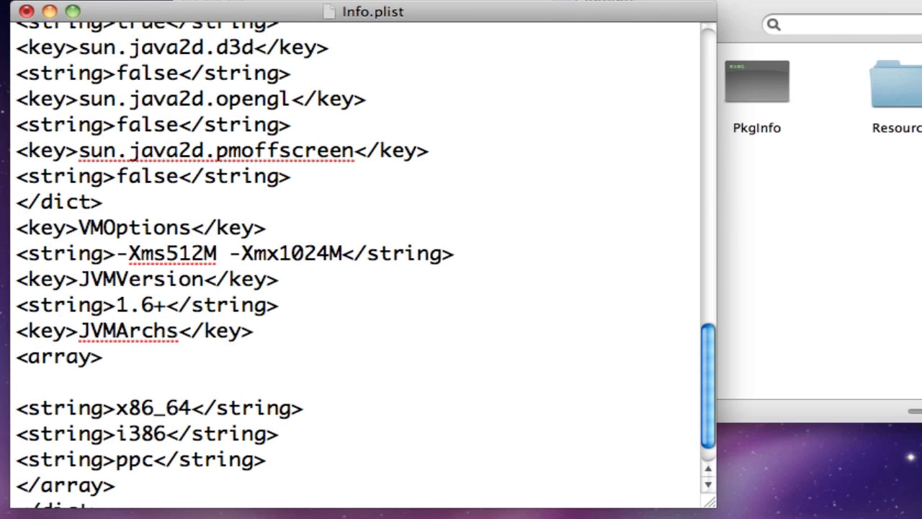
pyautogui.write('<strin')
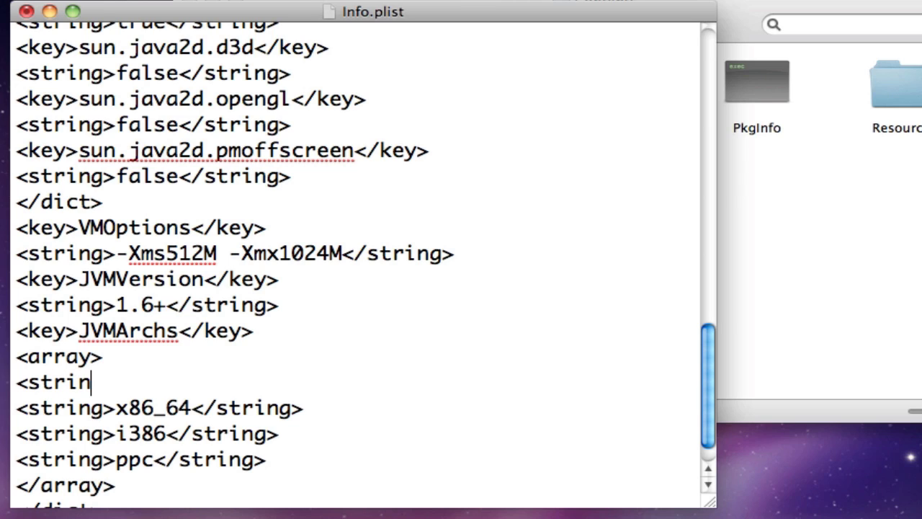
pyautogui.write('g>x86_')
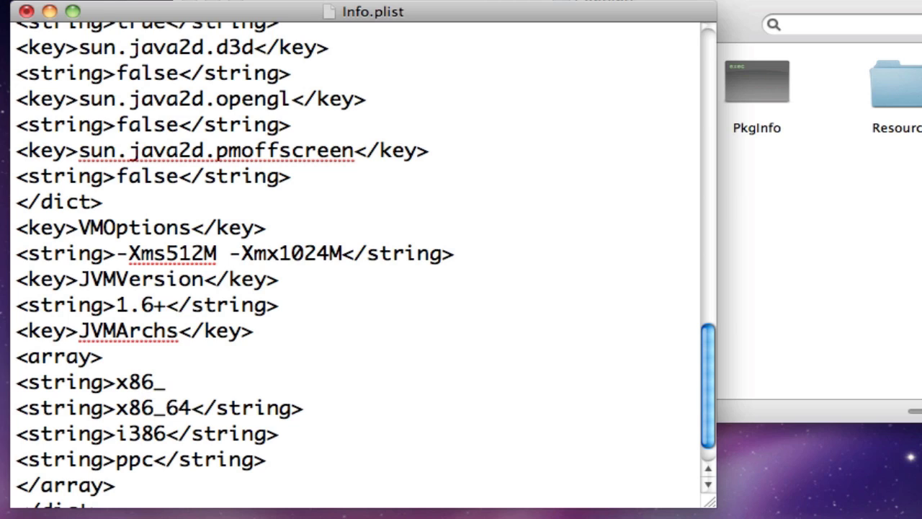
pyautogui.write('64')
pyautogui.press('BackSpace')
pyautogui.press('BackSpace')
pyautogui.press('BackSpace')
pyautogui.press('BackSpace')
pyautogui.press('BackSpace')
pyautogui.press('BackSpace')
pyautogui.press('BackSpace')
pyautogui.press('BackSpace')
pyautogui.press('BackSpace')
pyautogui.press('BackSpace')
pyautogui.press('BackSpace')
pyautogui.press('BackSpace')
pyautogui.press('BackSpace')
pyautogui.press('BackSpace')
pyautogui.press('BackSpace')
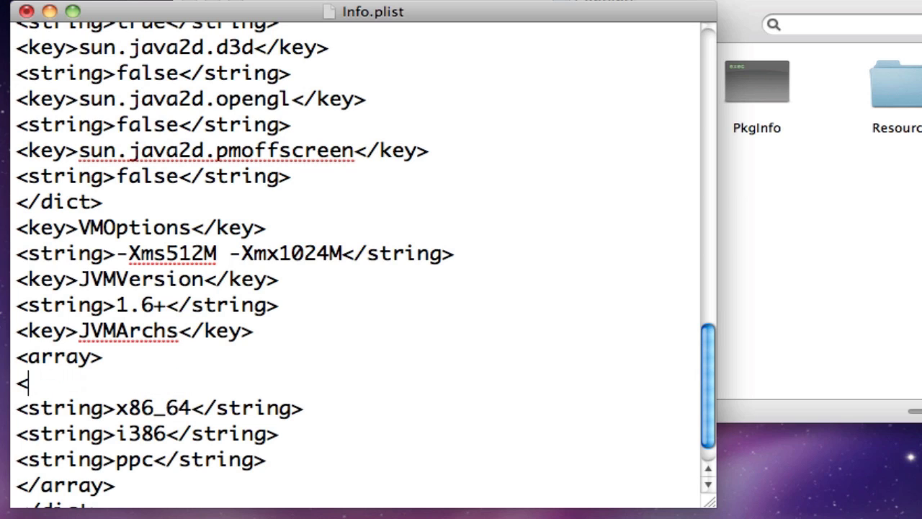
# Check the architecture entries in the JVMArchs array and the closing tags of Info.plist
pyautogui.scroll(-1, 194, 357)
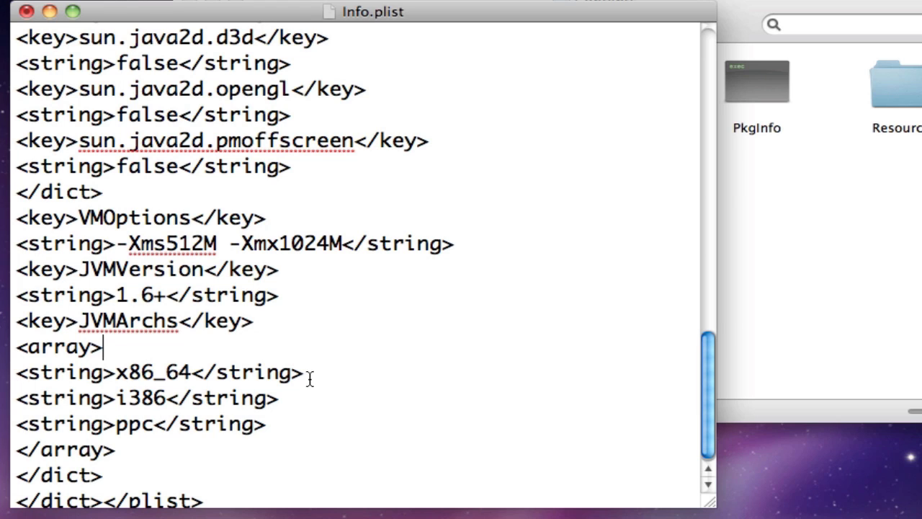
pyautogui.moveTo(20, 369); pyautogui.dragTo(315, 406)
pyautogui.click(296, 472)
pyautogui.scroll(-1, 295, 472)
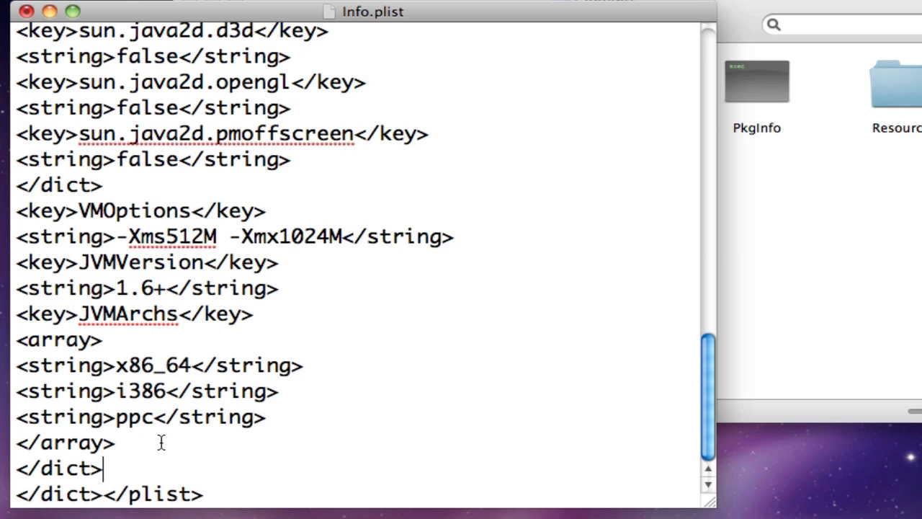
# Save Info.plist and close its window, cancelling the save prompt for the Untitled note
pyautogui.scroll(5, 161, 442)
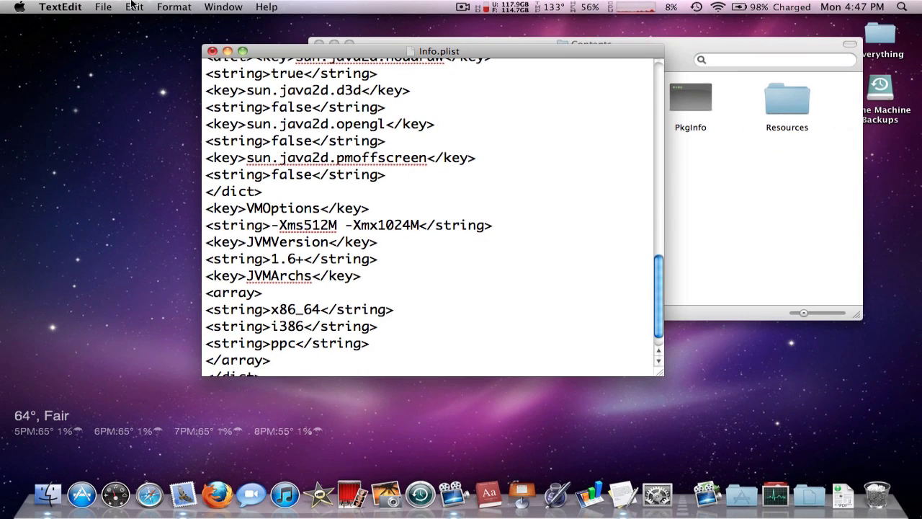
pyautogui.click(105, 7)
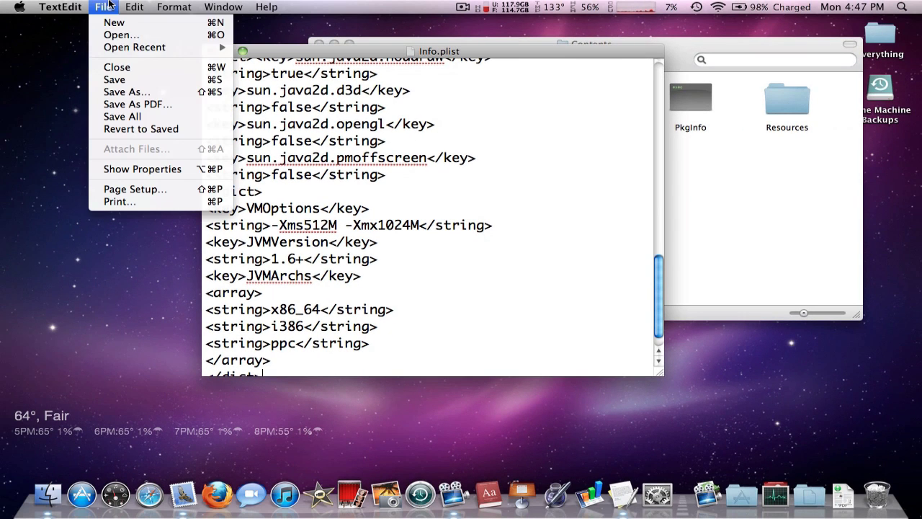
pyautogui.click(124, 79)
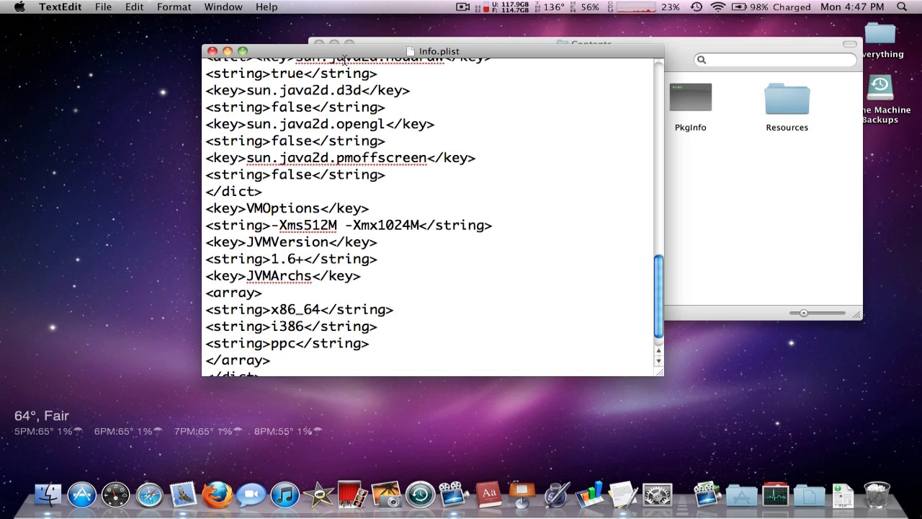
pyautogui.press('super+q')
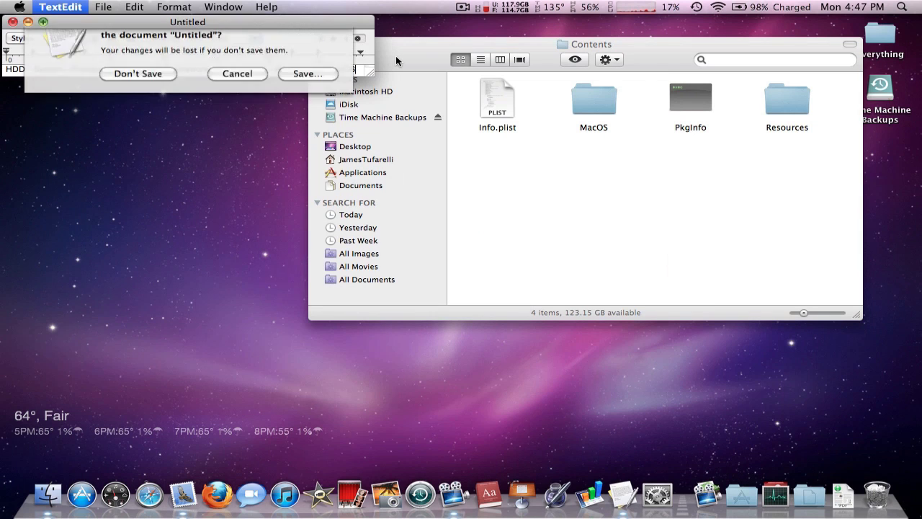
pyautogui.click(238, 94)
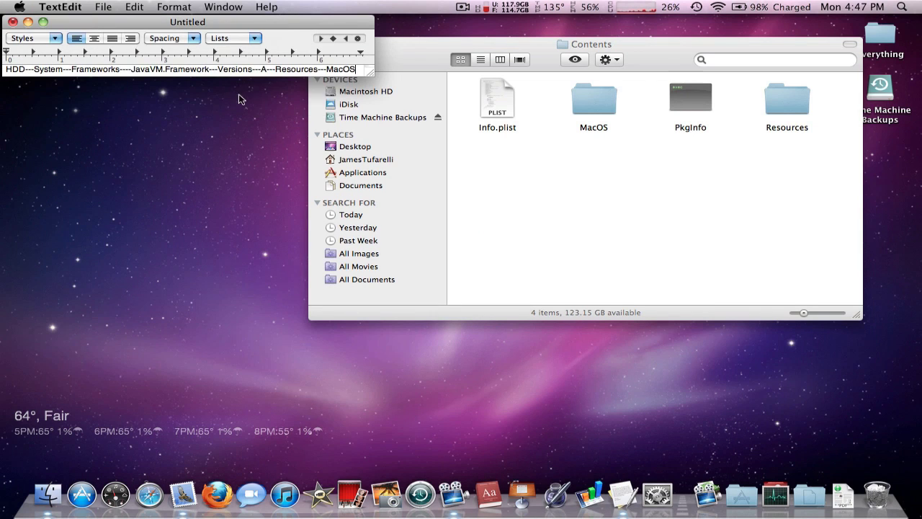
# Open the MacOS folder inside Minecraft's Contents folder to inspect it
pyautogui.click(427, 50)
pyautogui.moveTo(427, 51); pyautogui.dragTo(473, 81)
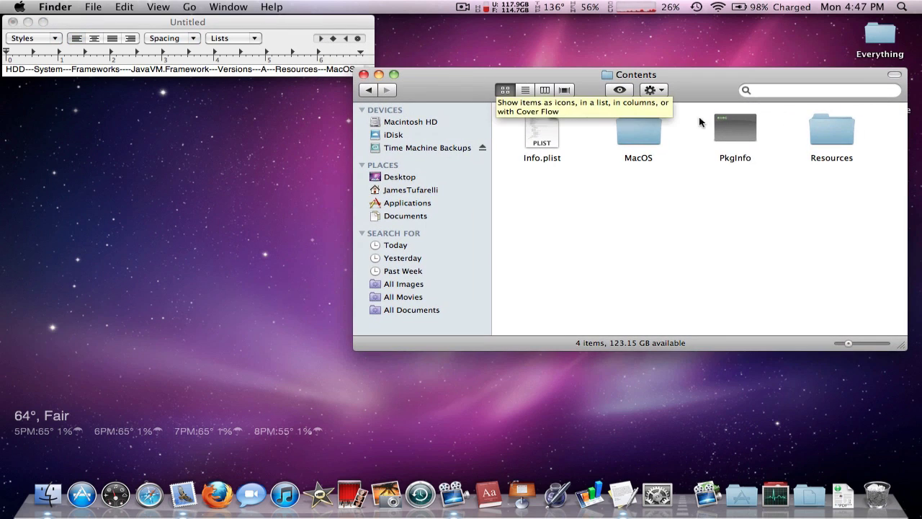
pyautogui.moveTo(723, 82); pyautogui.dragTo(678, 89)
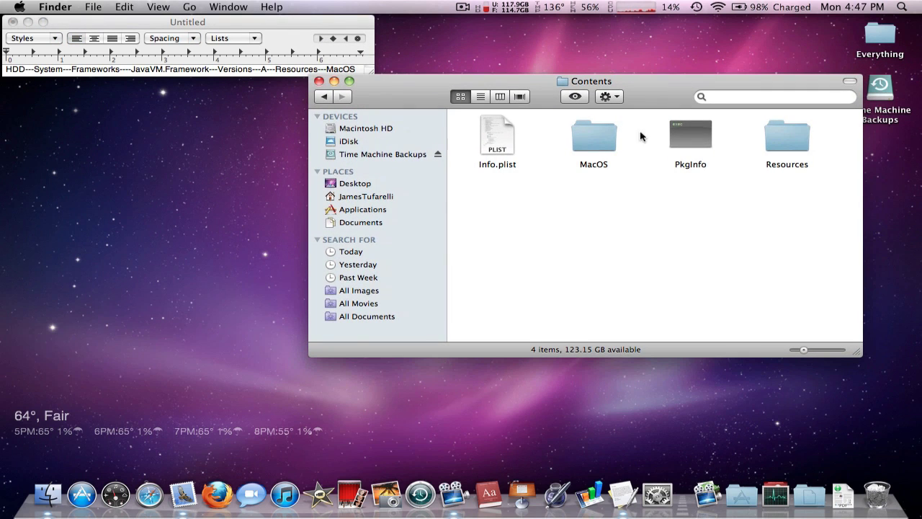
pyautogui.click(324, 96)
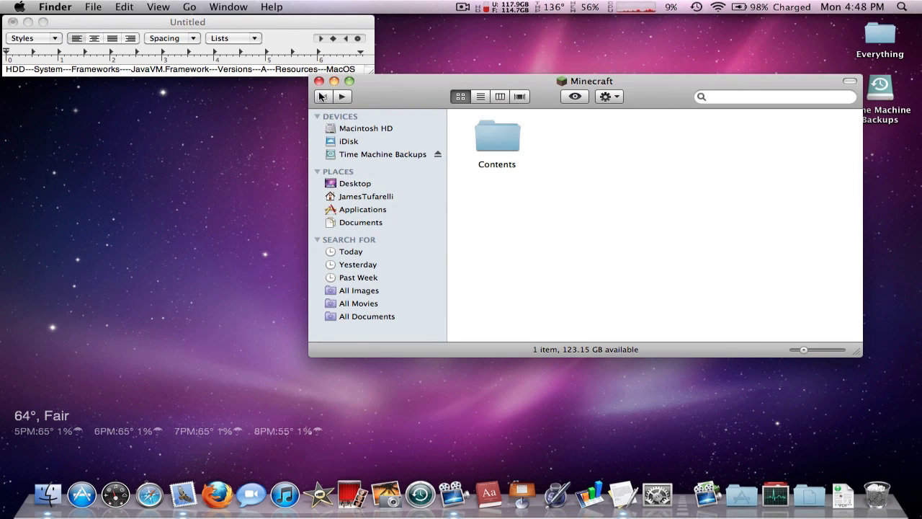
pyautogui.click(343, 97)
pyautogui.doubleClick(598, 137)
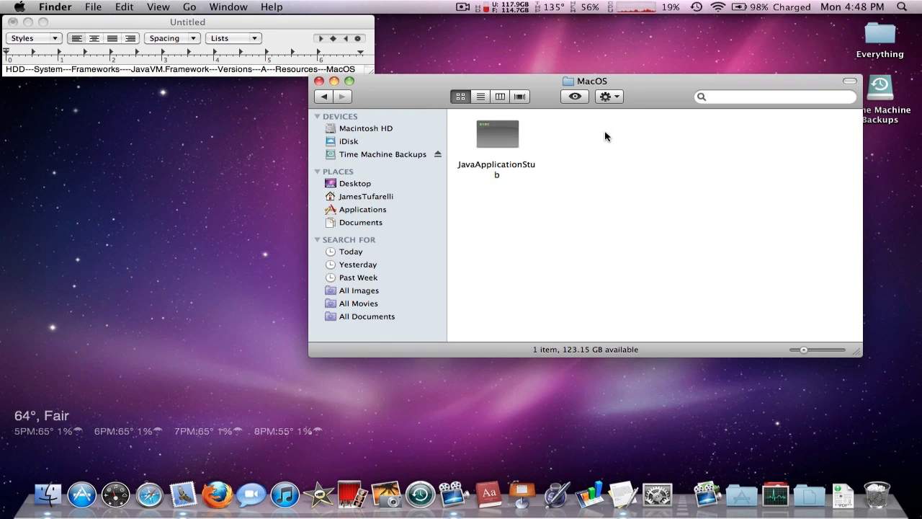
# Uncover the Minecraft copy on the desktop, launch it as a test, and close the Minecraft Launcher
pyautogui.moveTo(651, 92); pyautogui.dragTo(656, 138)
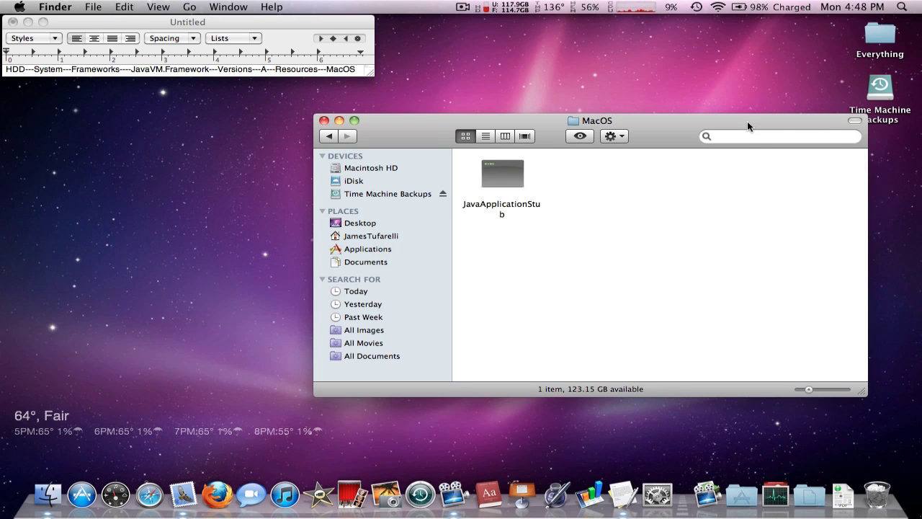
pyautogui.moveTo(747, 121); pyautogui.dragTo(888, 264)
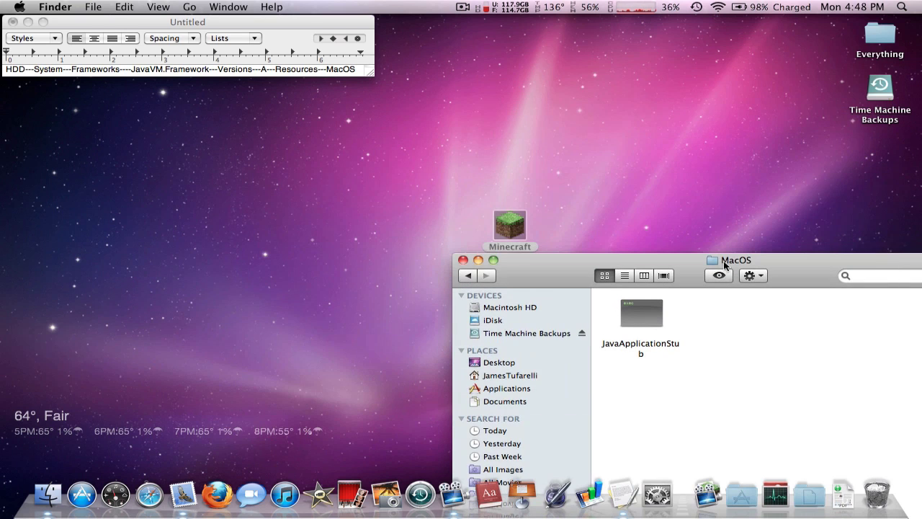
pyautogui.doubleClick(508, 223)
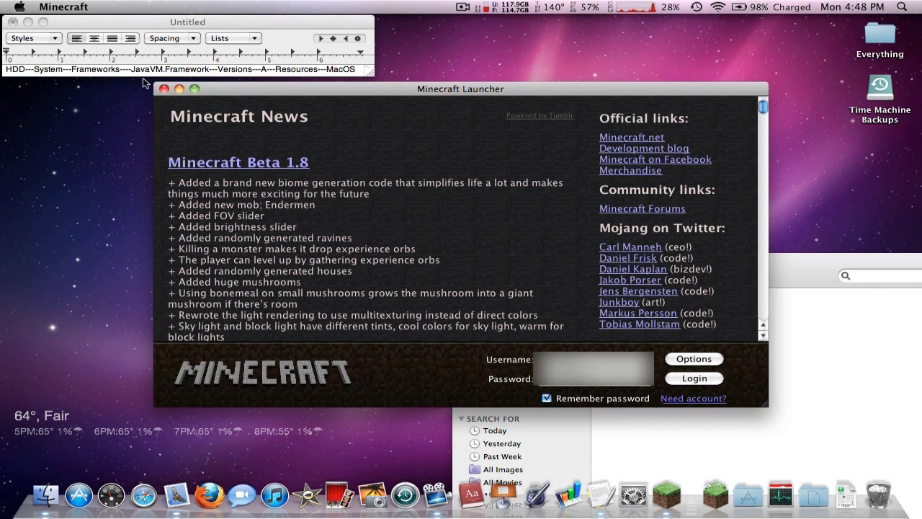
pyautogui.click(164, 88)
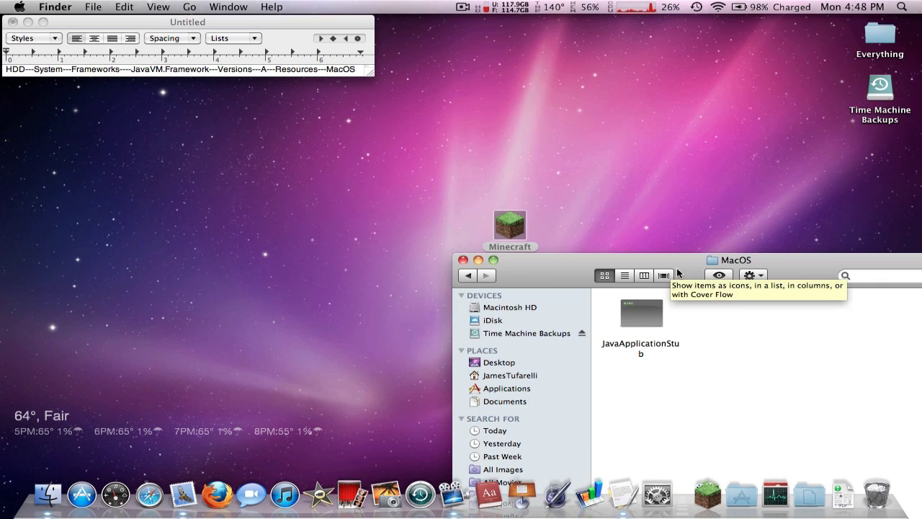
# Replace the MacOS folder window with a new Finder window on the home folder, positioned below the Untitled note
pyautogui.moveTo(676, 260); pyautogui.dragTo(559, 151)
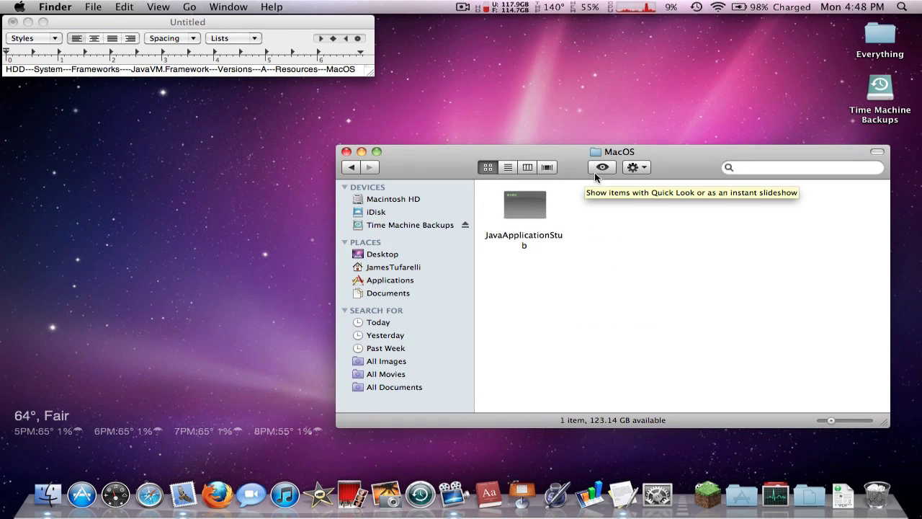
pyautogui.click(362, 154)
pyautogui.press('super+n')
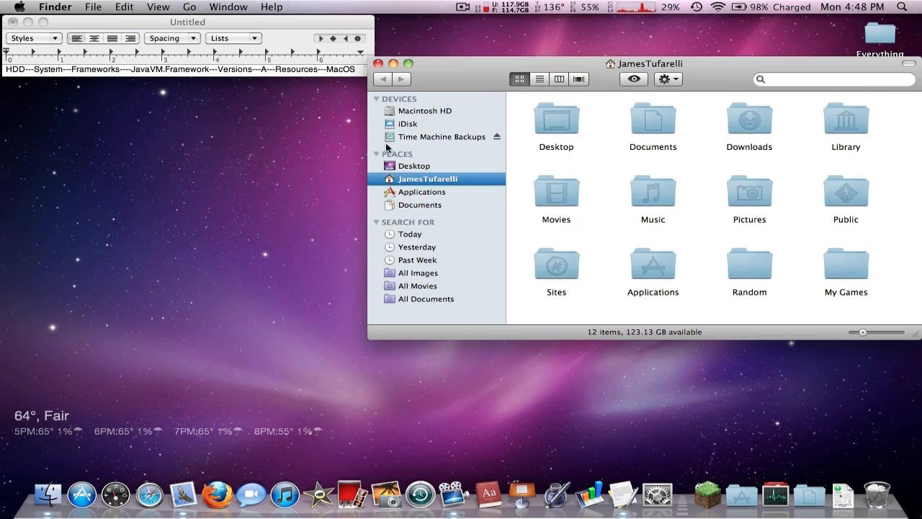
pyautogui.moveTo(731, 82); pyautogui.dragTo(625, 94)
pyautogui.click(94, 7)
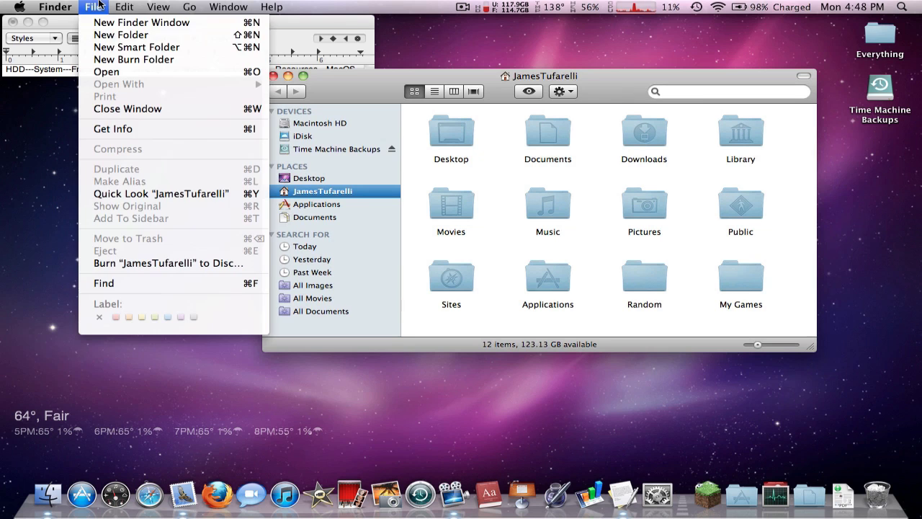
pyautogui.click(615, 80)
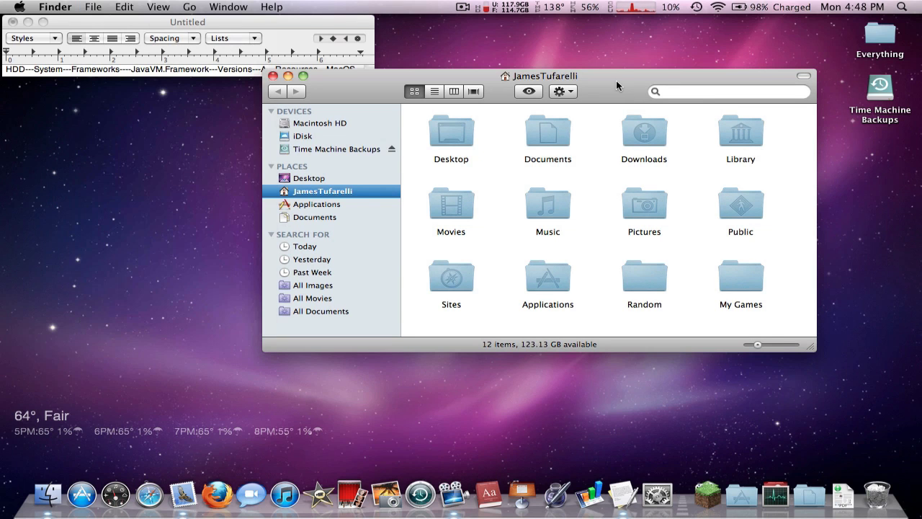
pyautogui.moveTo(616, 81); pyautogui.dragTo(404, 130)
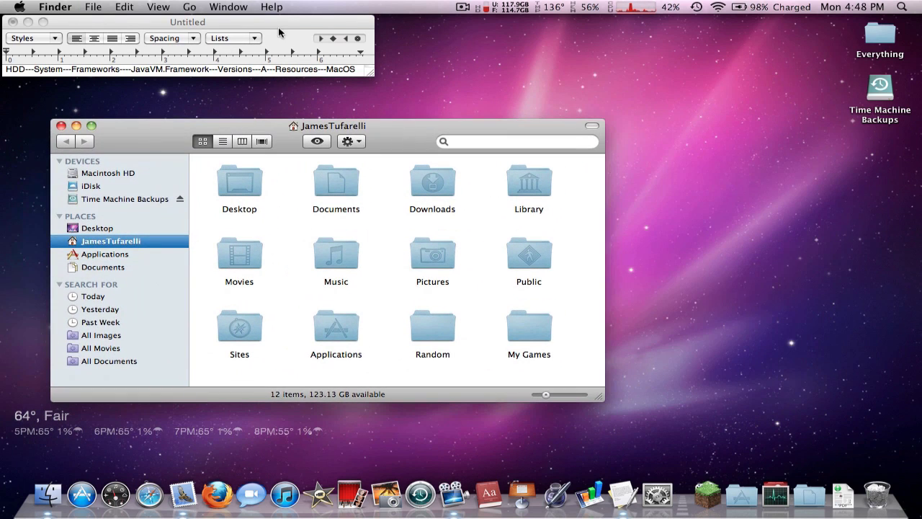
# Move the Untitled note to the middle, above the Finder window, and return to the Finder window
pyautogui.click(265, 26)
pyautogui.moveTo(265, 25); pyautogui.dragTo(520, 26)
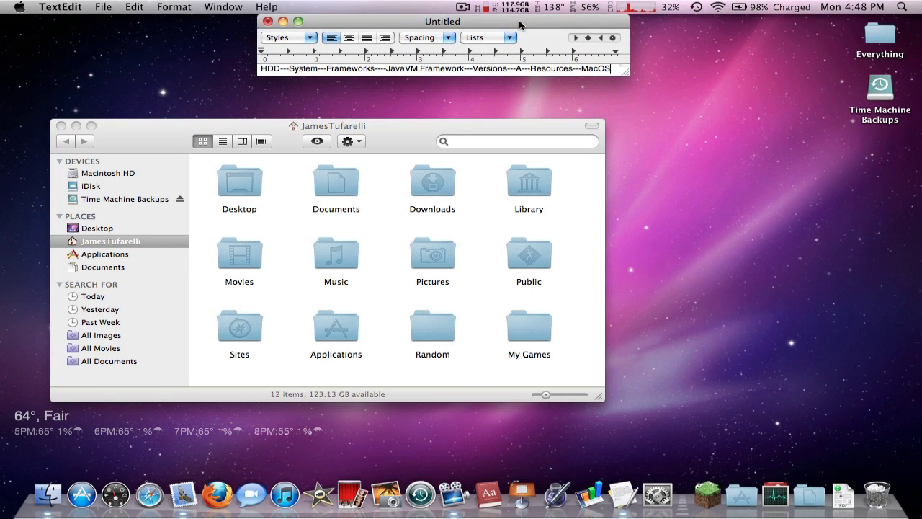
pyautogui.click(389, 140)
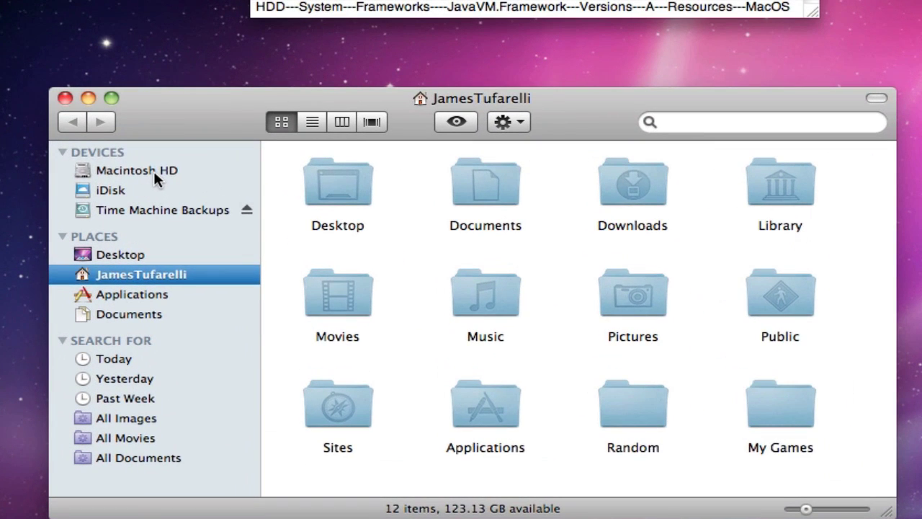
# Open JavaVM.framework on Macintosh HD under System, Library, Frameworks
pyautogui.click(153, 173)
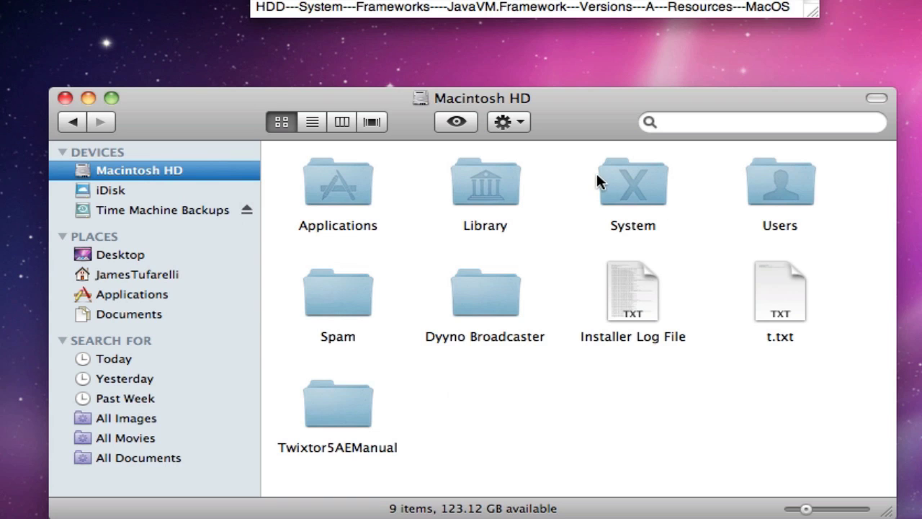
pyautogui.doubleClick(629, 182)
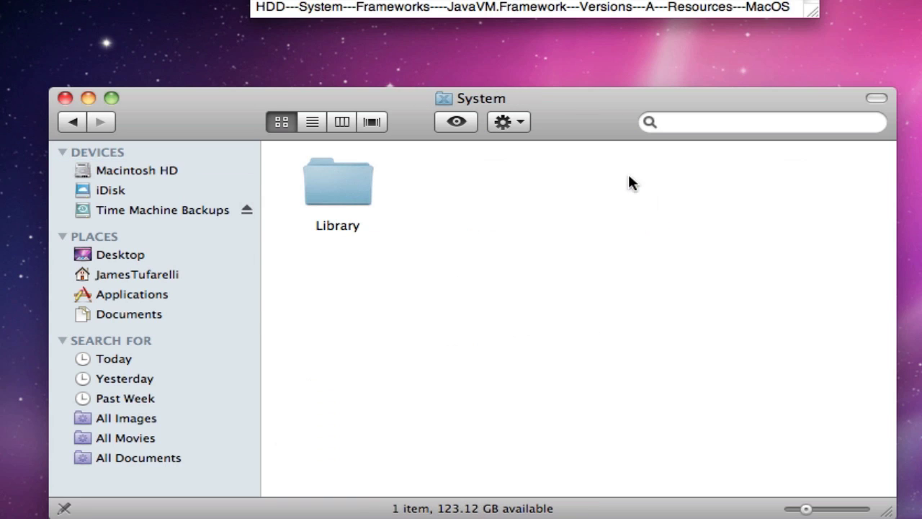
pyautogui.doubleClick(363, 182)
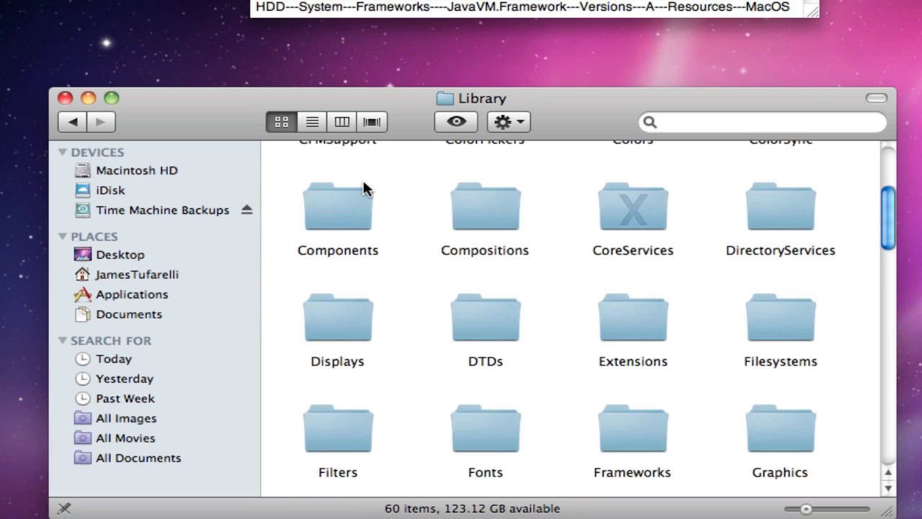
pyautogui.doubleClick(634, 436)
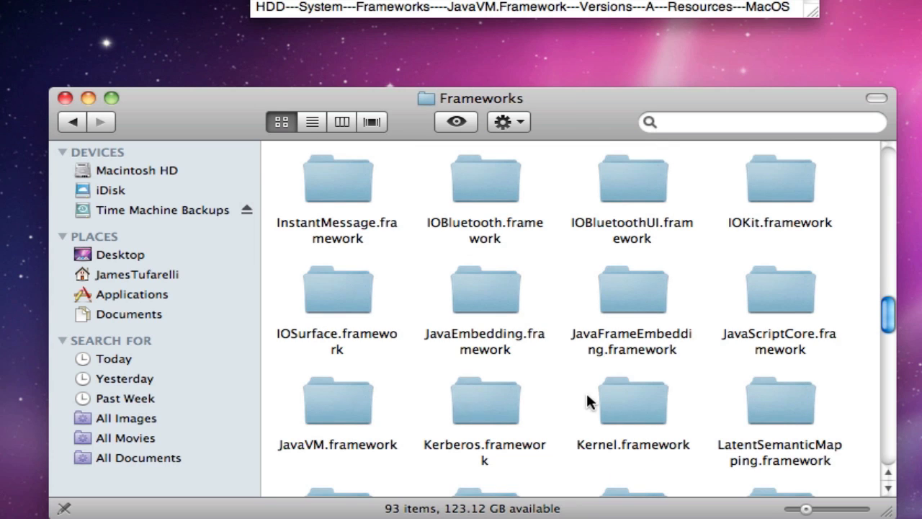
pyautogui.doubleClick(338, 403)
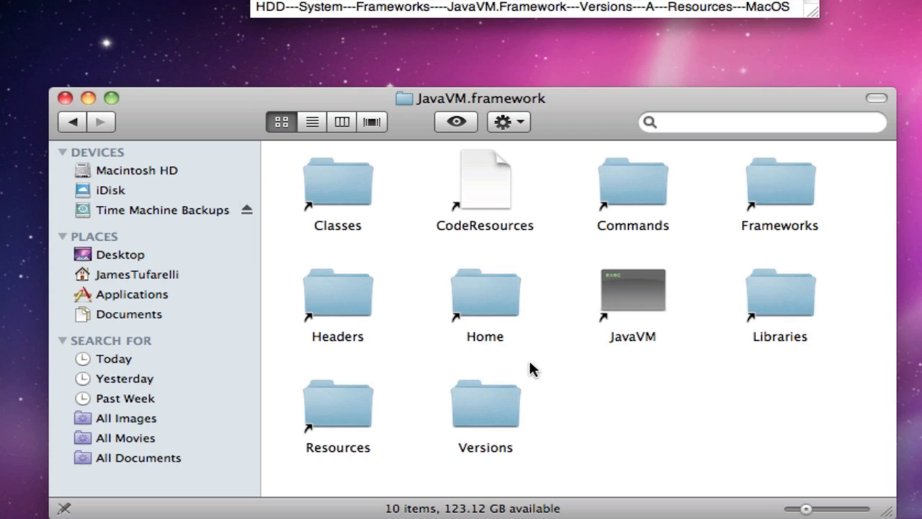
# Open the MacOS folder inside JavaVM.framework by following Versions, A, Resources
pyautogui.doubleClick(493, 406)
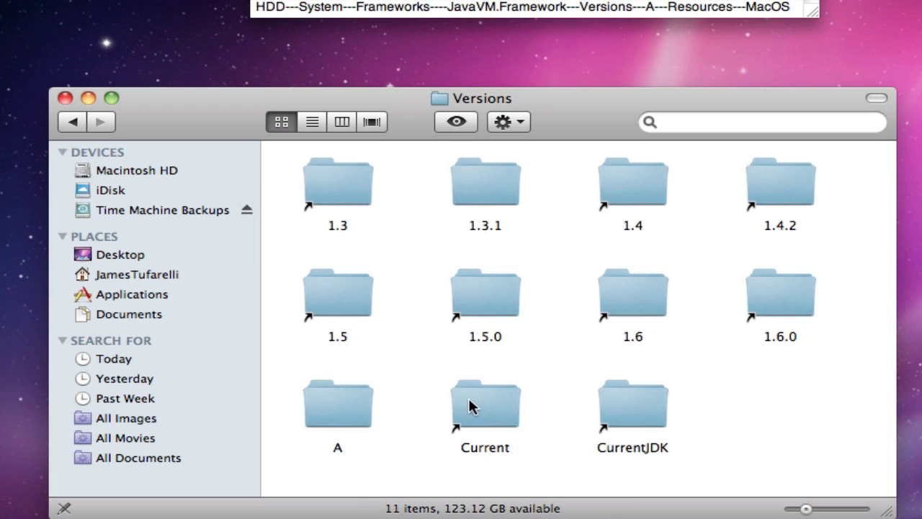
pyautogui.doubleClick(344, 409)
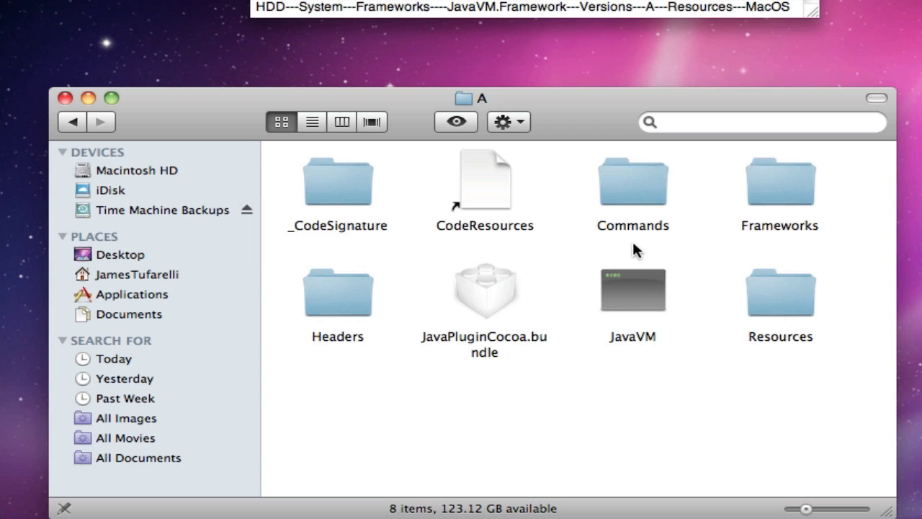
pyautogui.doubleClick(763, 277)
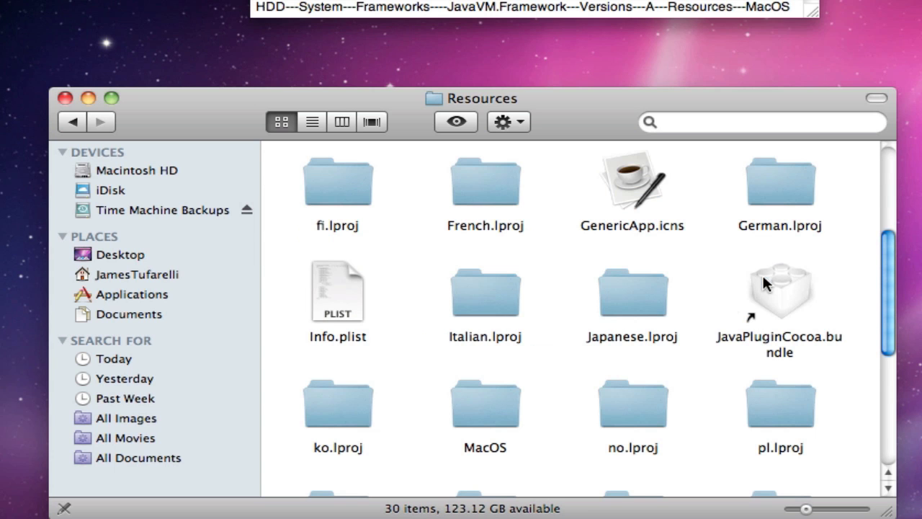
pyautogui.doubleClick(481, 398)
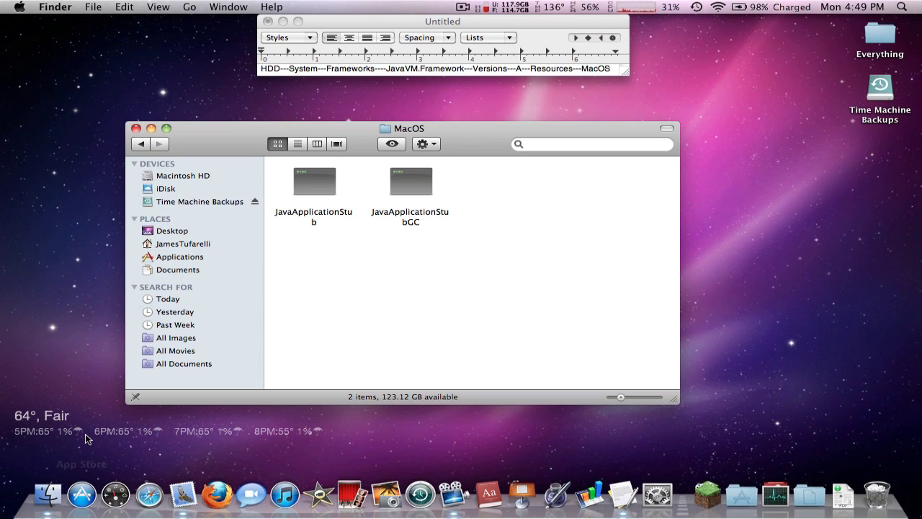
# Bring Minecraft's MacOS folder window forward and go back to the package root and forward again to check its location
pyautogui.rightClick(64, 481)
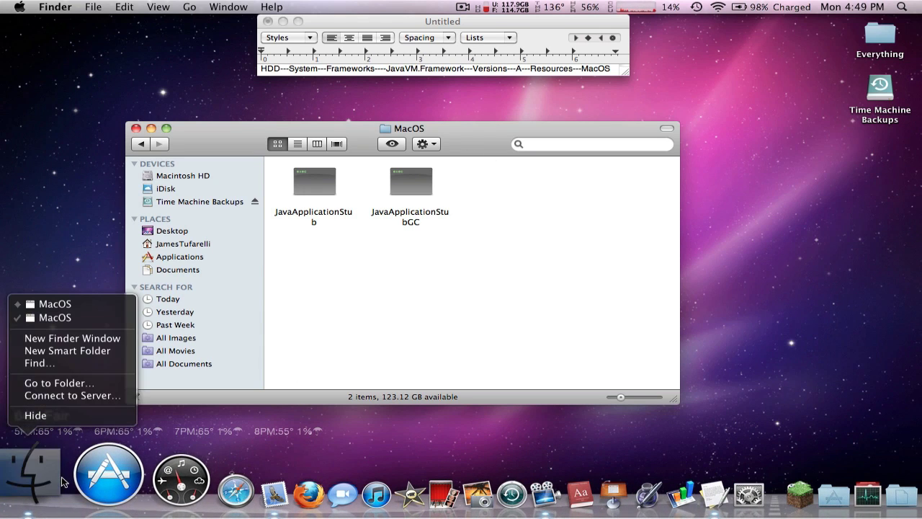
pyautogui.click(82, 308)
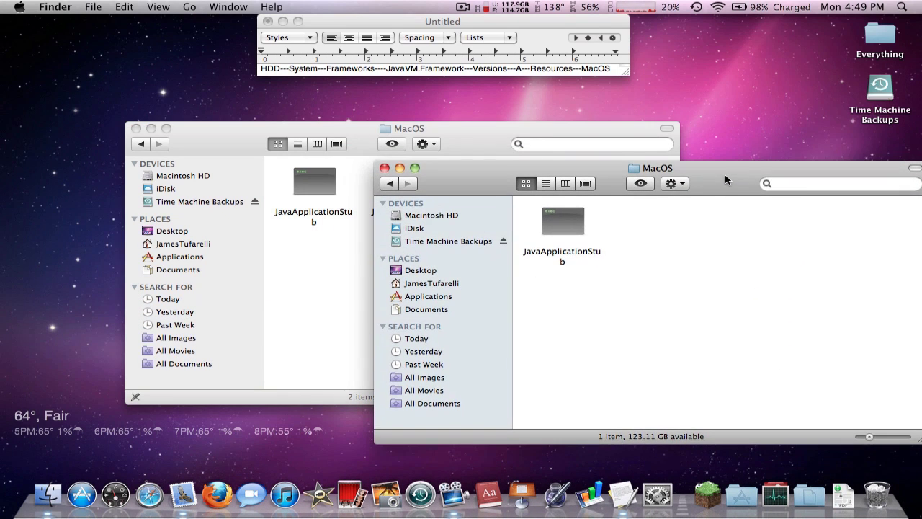
pyautogui.click(389, 183)
pyautogui.click(391, 183)
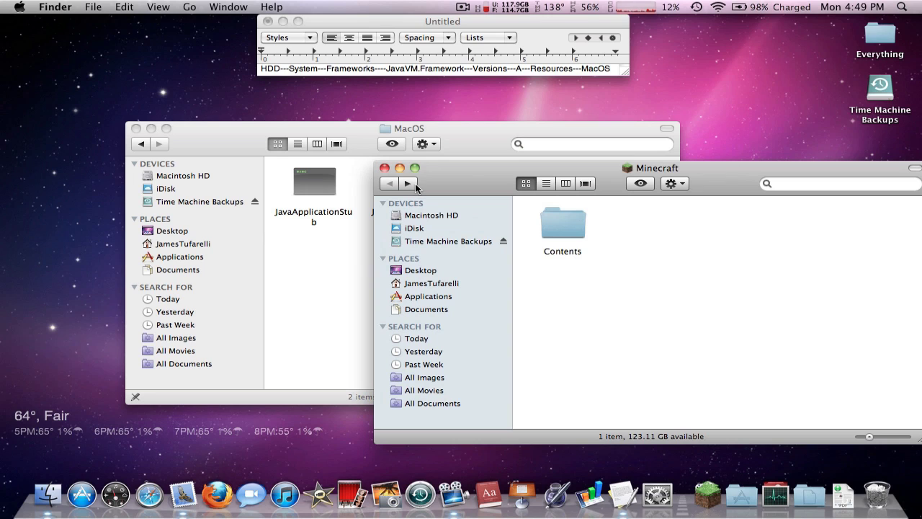
pyautogui.click(407, 183)
pyautogui.click(407, 183)
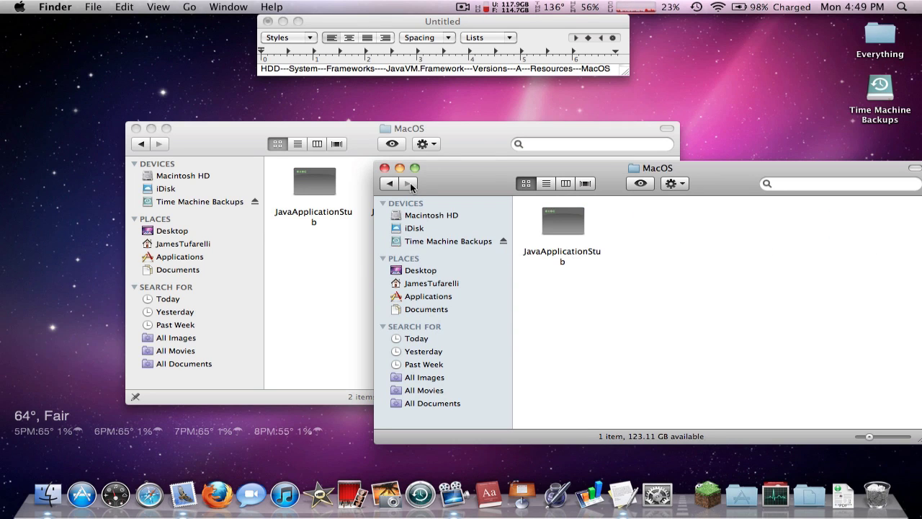
# Copy JavaApplicationStub from JavaVM's MacOS folder into Minecraft's MacOS folder, replacing the existing file, and close the folder windows
pyautogui.click(477, 145)
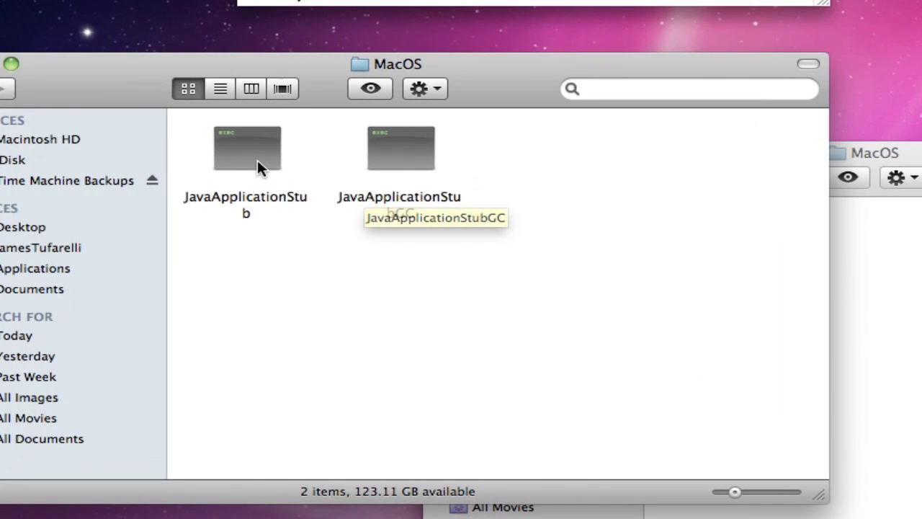
pyautogui.rightClick(257, 159)
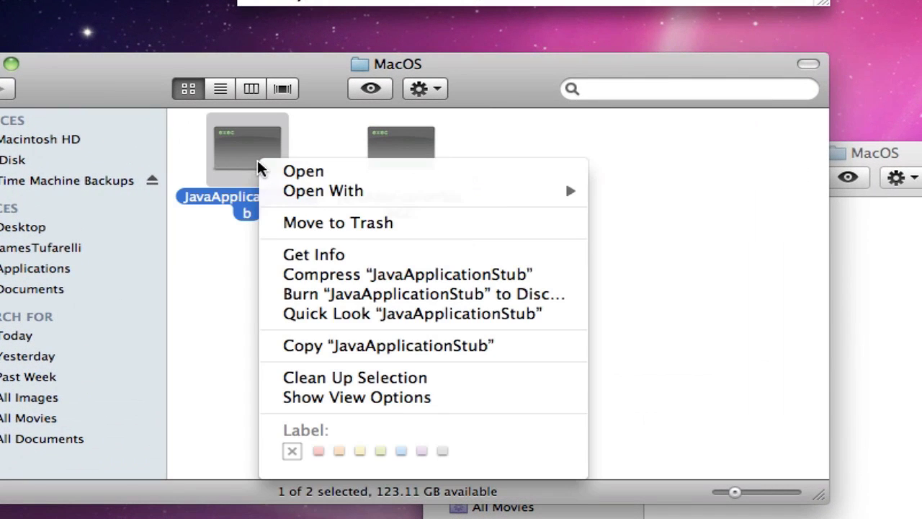
pyautogui.click(310, 346)
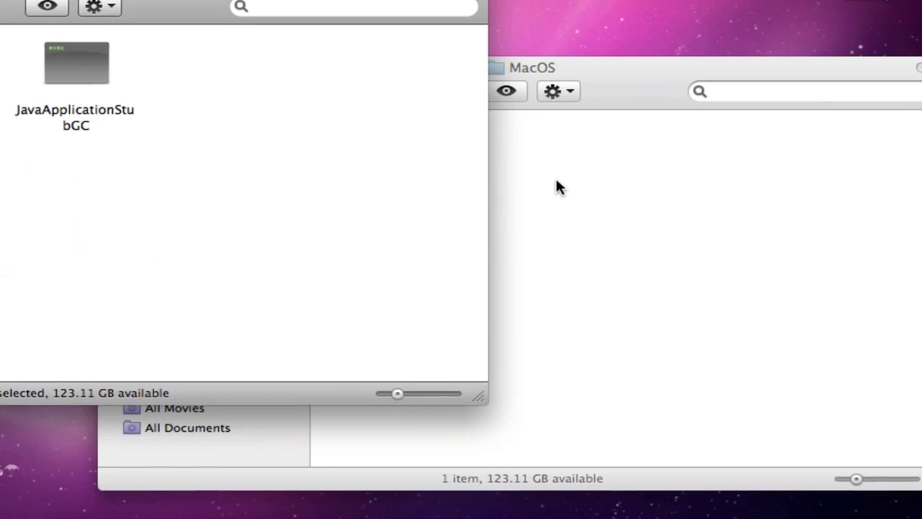
pyautogui.rightClick(558, 186)
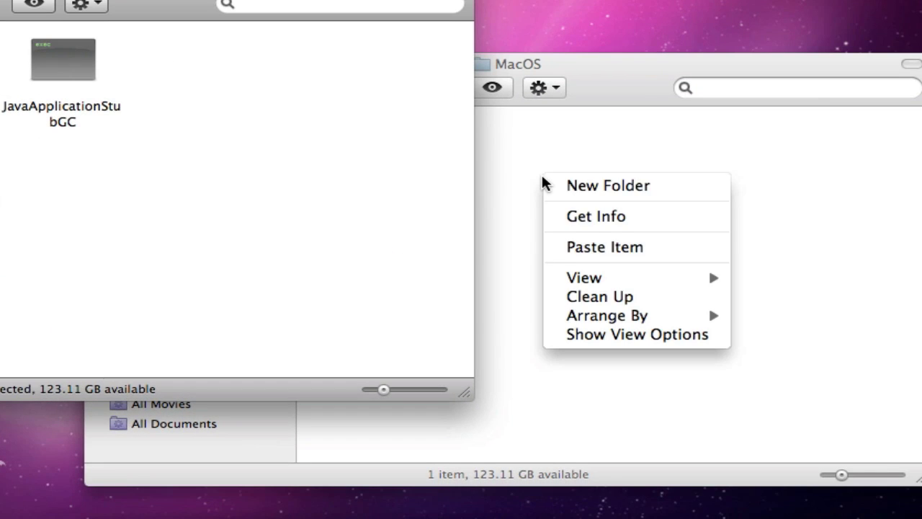
pyautogui.click(608, 250)
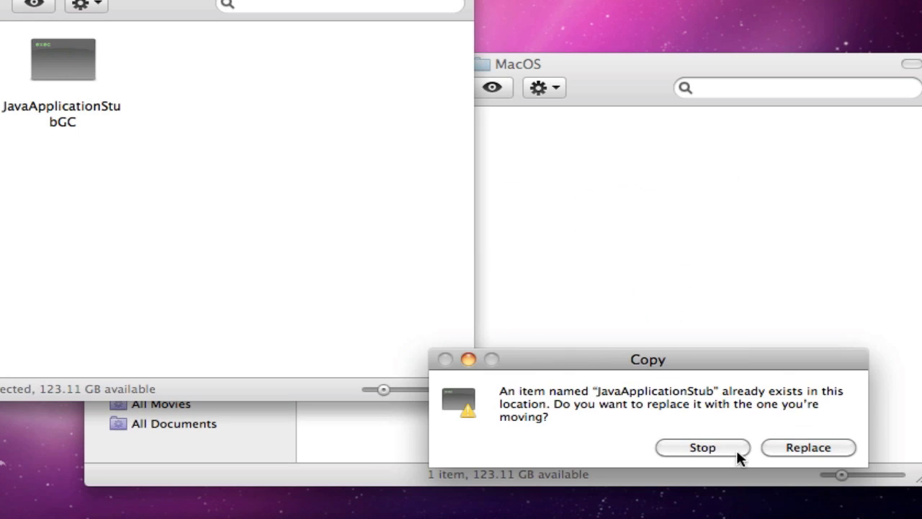
pyautogui.click(825, 447)
pyautogui.click(649, 325)
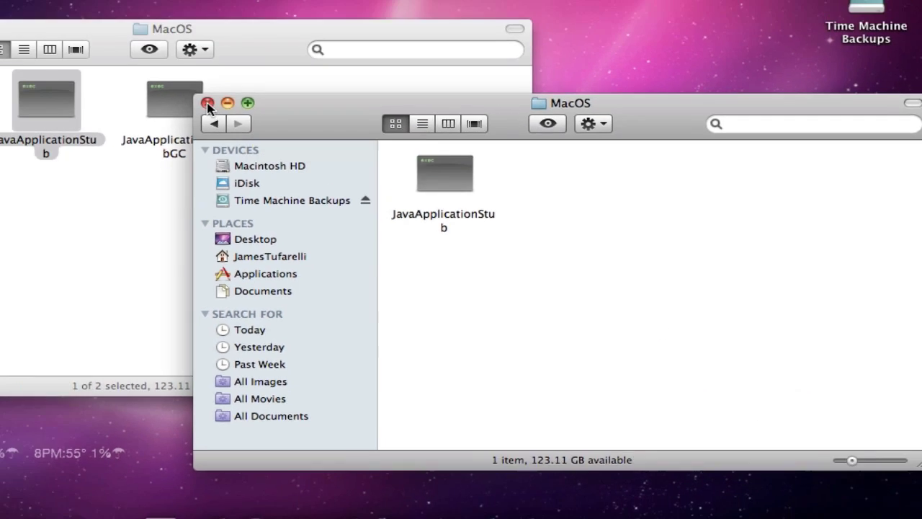
pyautogui.click(100, 64)
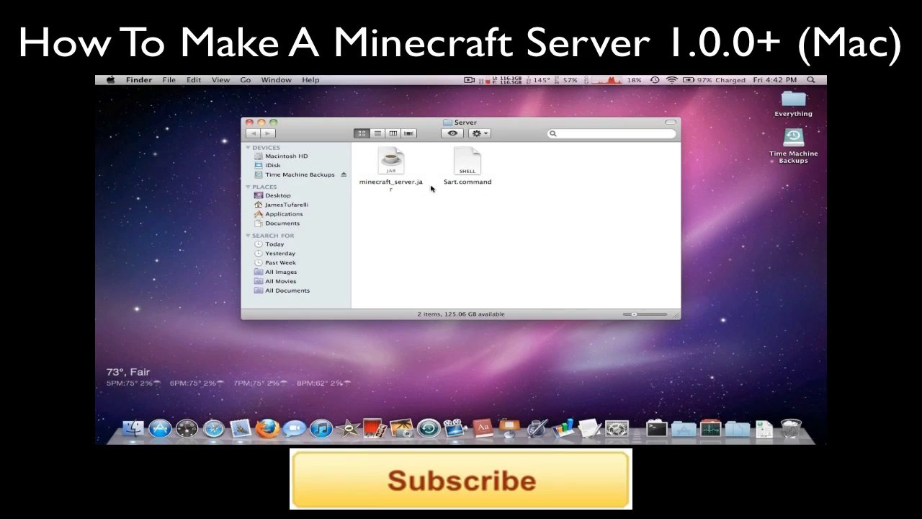
# Give Sart.command in the Server folder a red label and open it
pyautogui.click(469, 166)
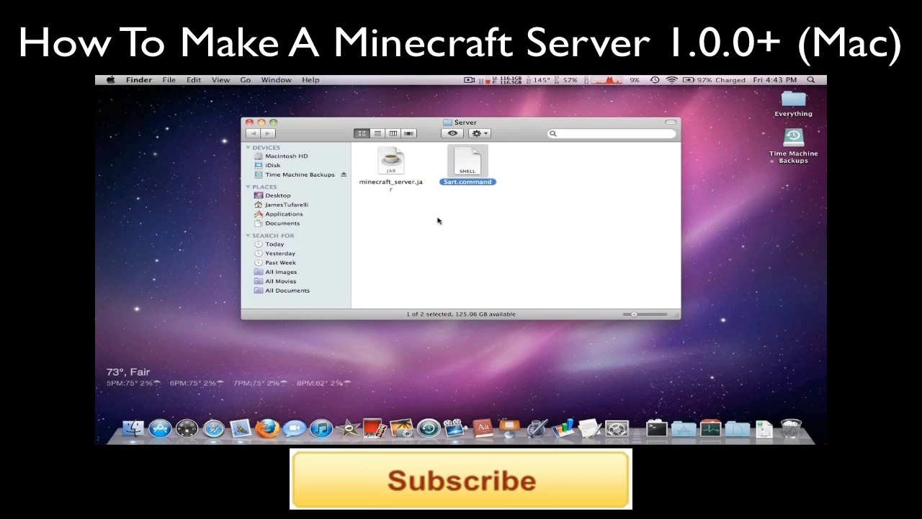
pyautogui.click(440, 222)
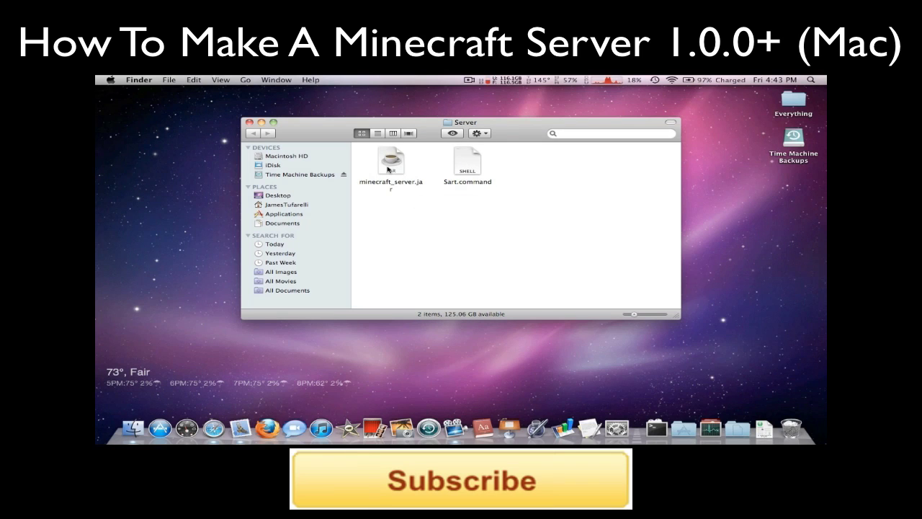
pyautogui.rightClick(466, 164)
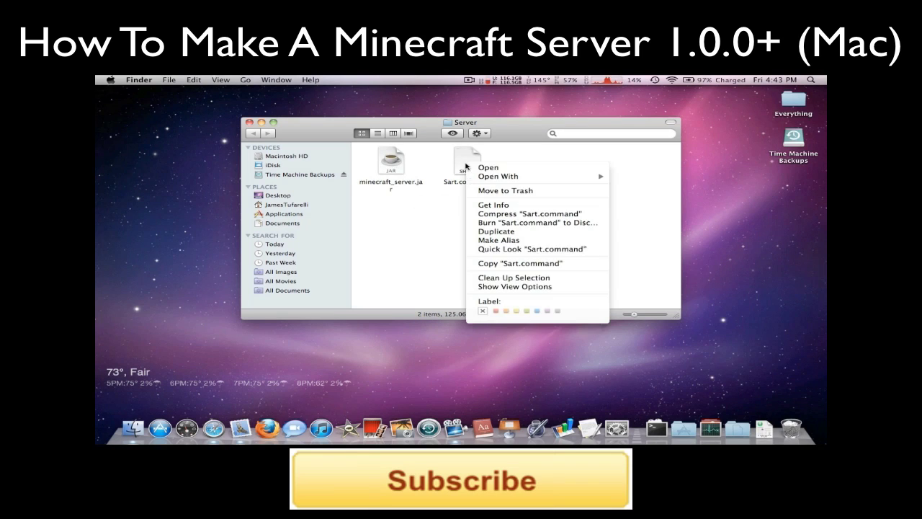
pyautogui.click(496, 311)
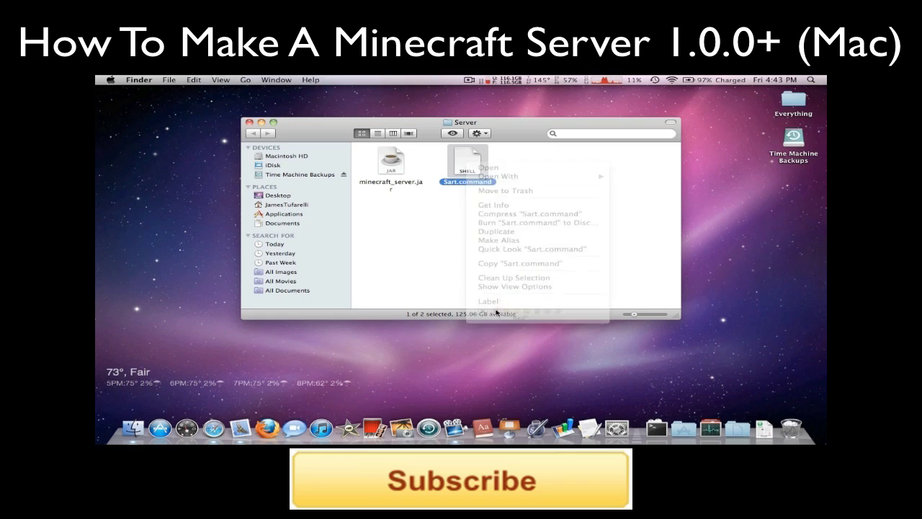
pyautogui.click(471, 204)
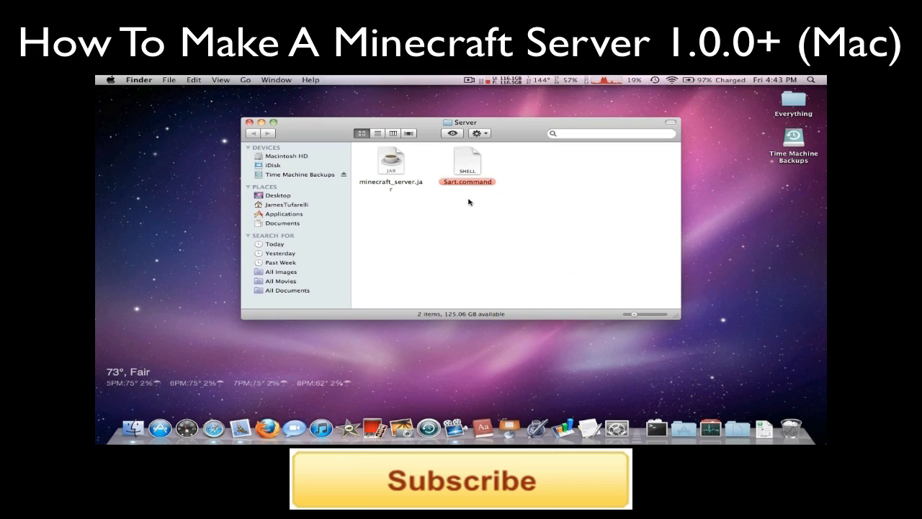
pyautogui.doubleClick(468, 161)
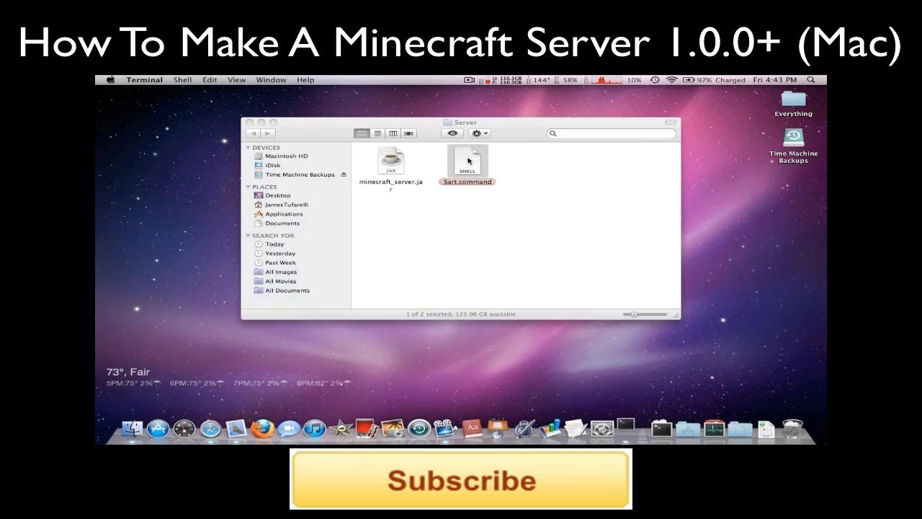